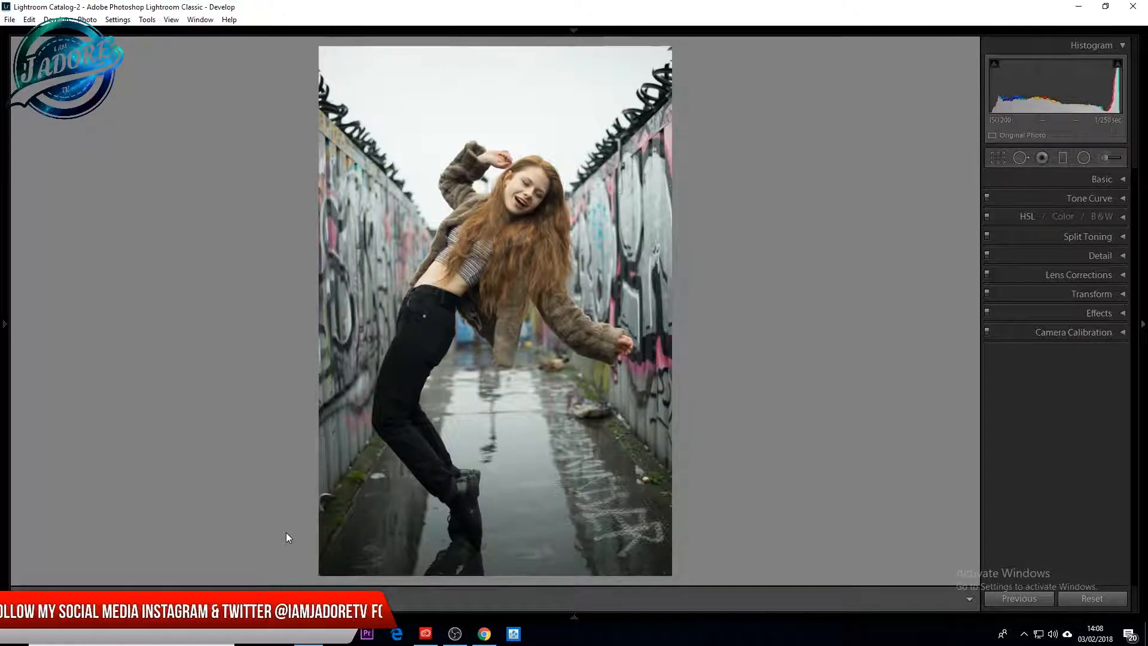
Open the Tone Curve, try out a shadow control point on the RGB curve, and flatten the curve back to linear
{"action": "left_click", "coordinate": [1121, 199]}
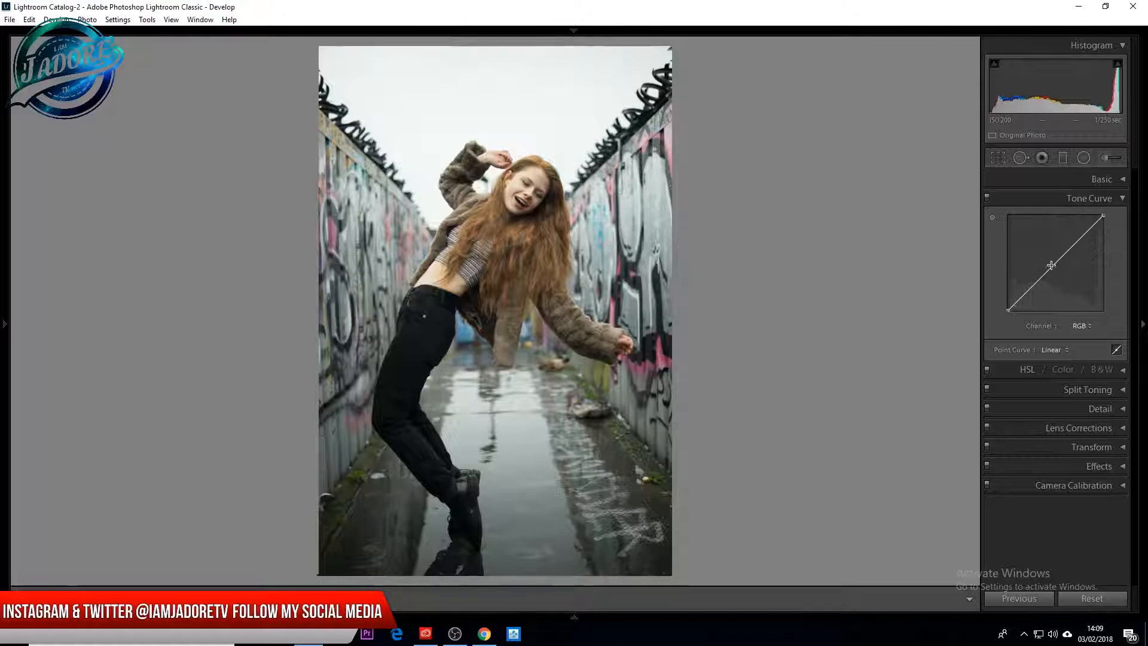
{"action": "left_click", "coordinate": [1023, 296]}
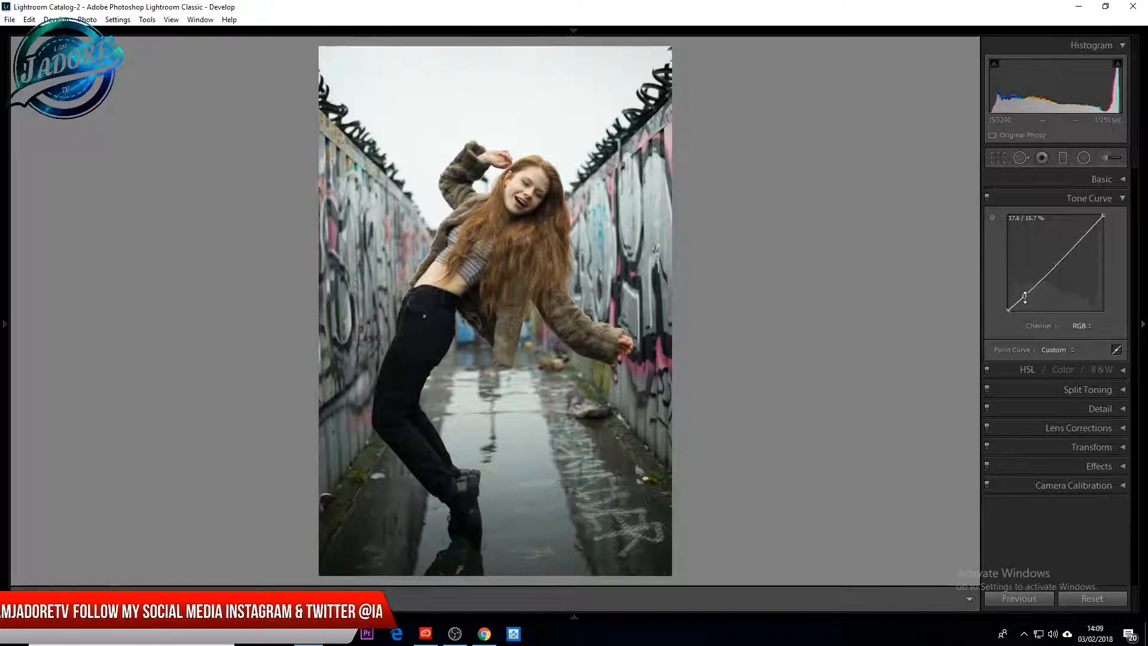
{"action": "right_click", "coordinate": [1024, 298]}
{"action": "left_click", "coordinate": [1073, 306]}
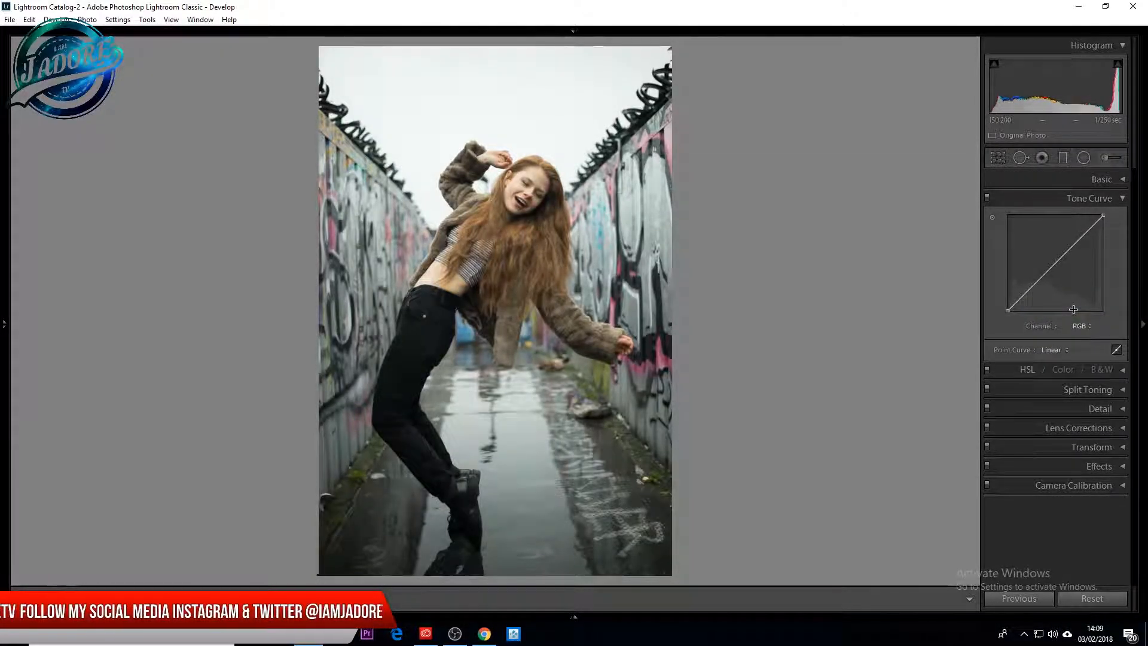
{"action": "left_click", "coordinate": [1028, 293]}
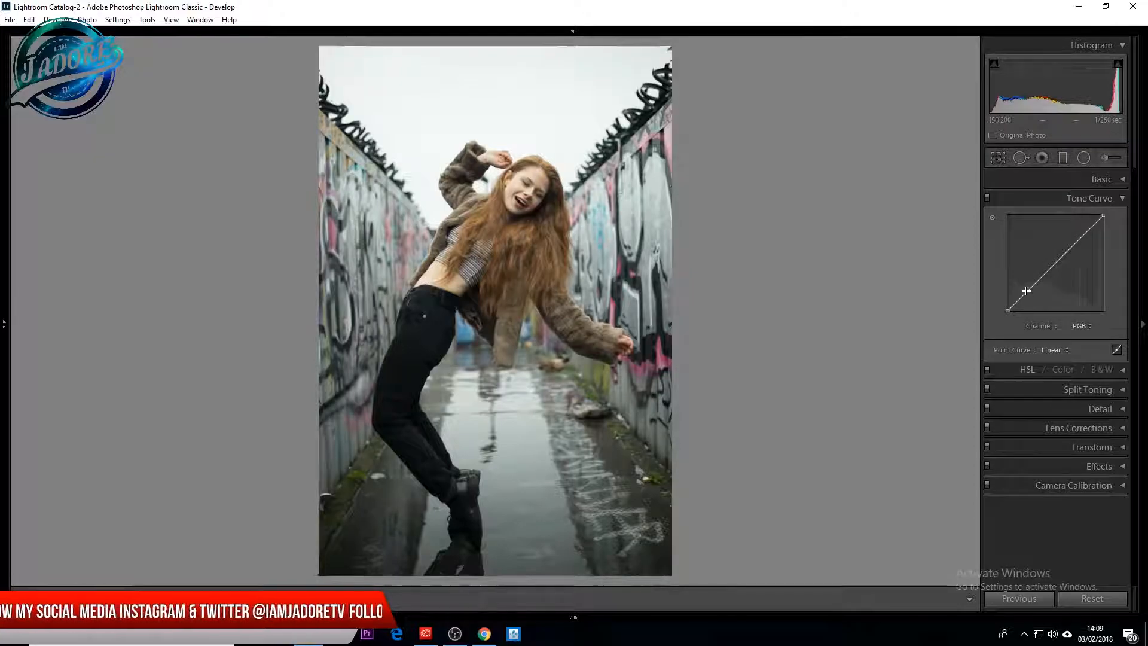
{"action": "right_click", "coordinate": [1027, 292]}
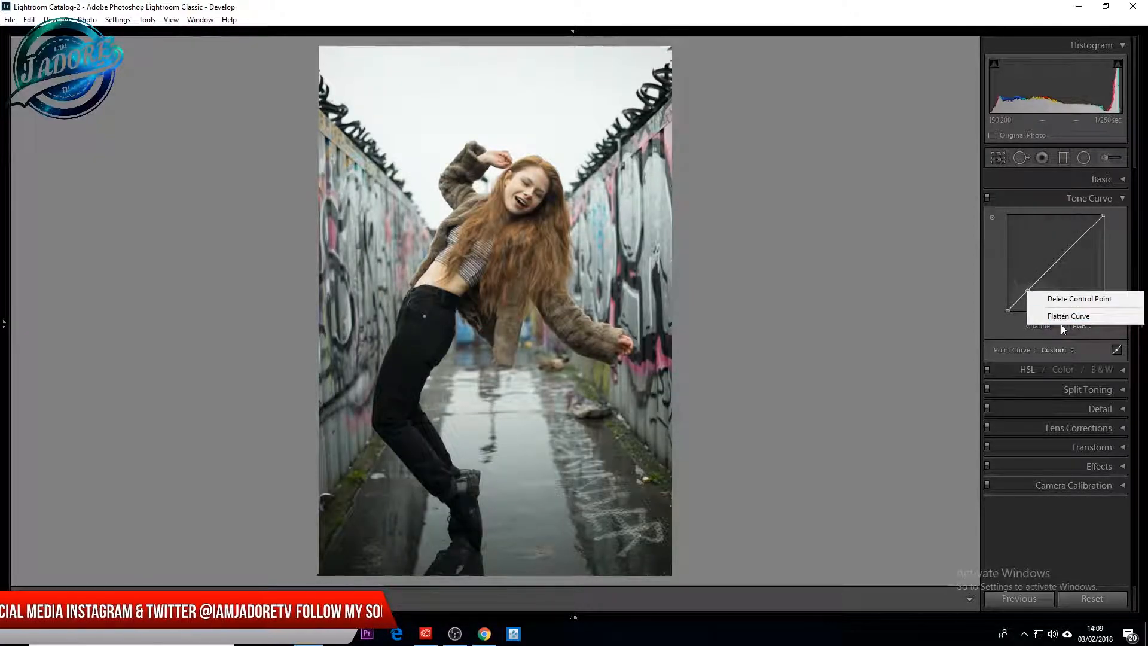
{"action": "left_click", "coordinate": [1060, 317]}
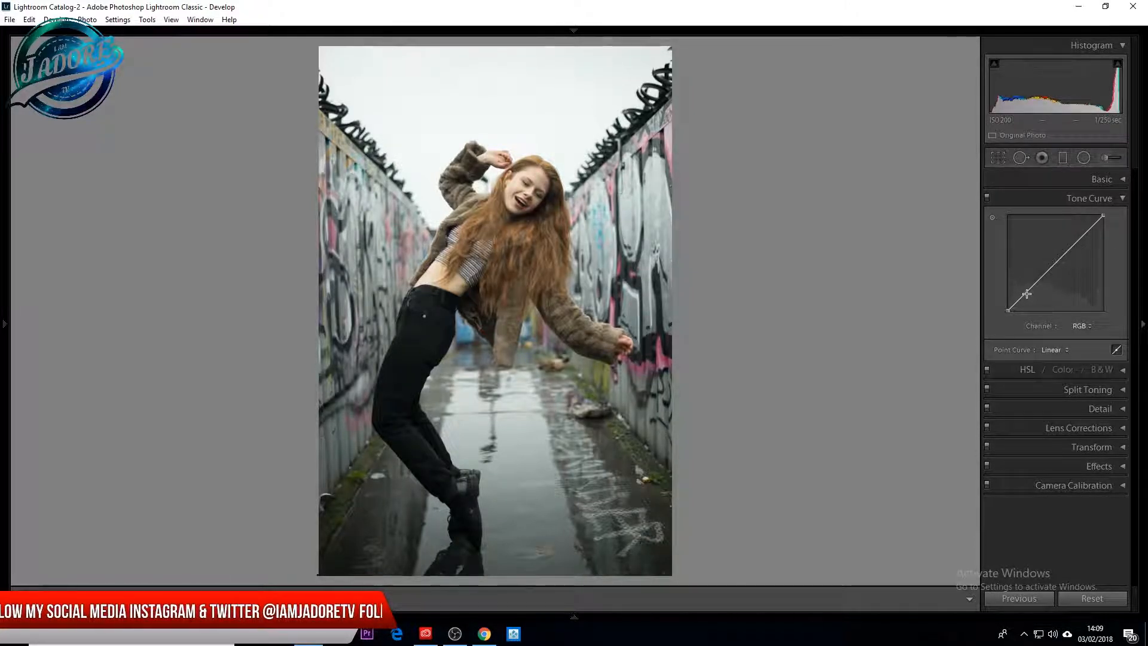
Shape the RGB curve into a gentle S by lowering a shadow point and raising a highlight point
{"action": "left_click_drag", "start_coordinate": [1027, 294], "coordinate": [1028, 293]}
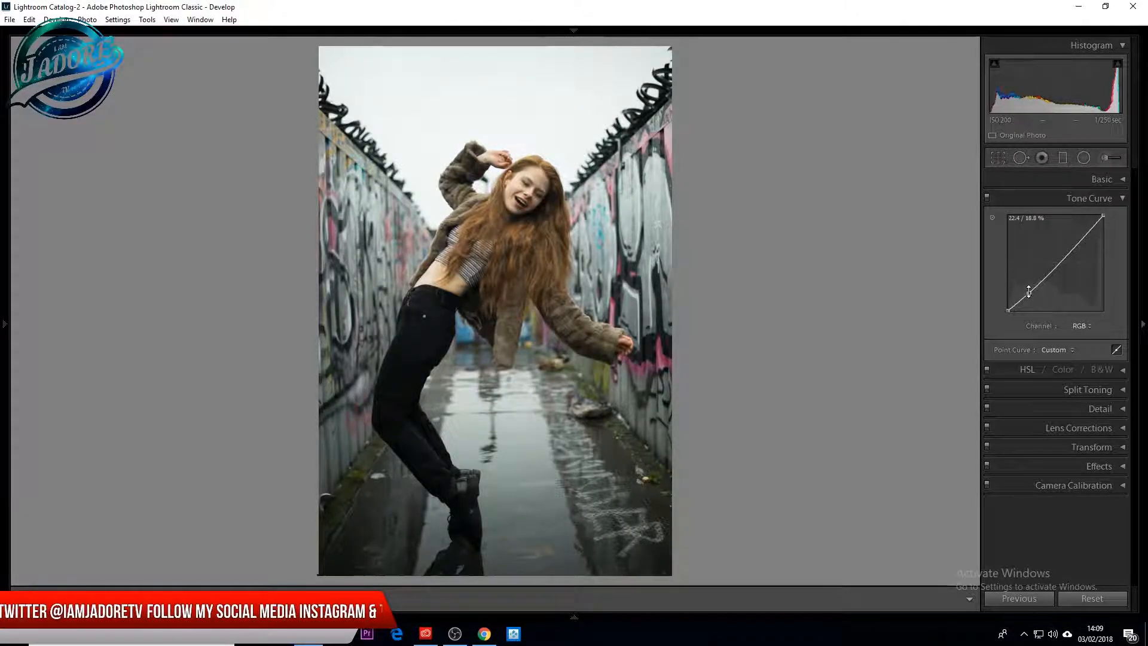
{"action": "key", "text": "ctrl+z"}
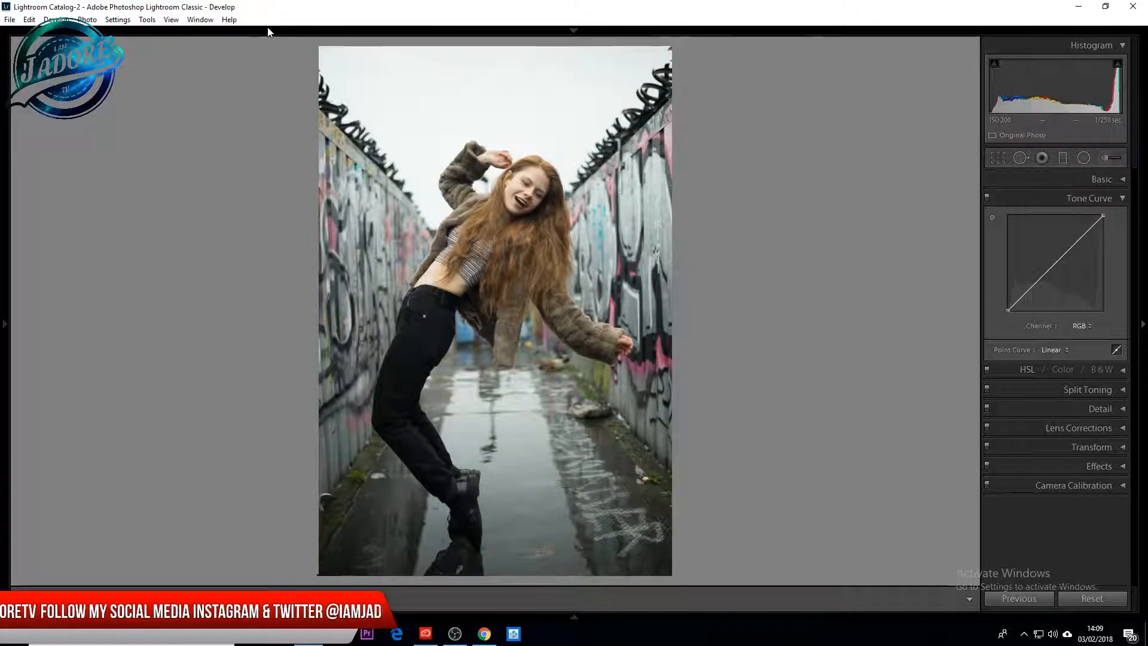
{"action": "left_click", "coordinate": [29, 19]}
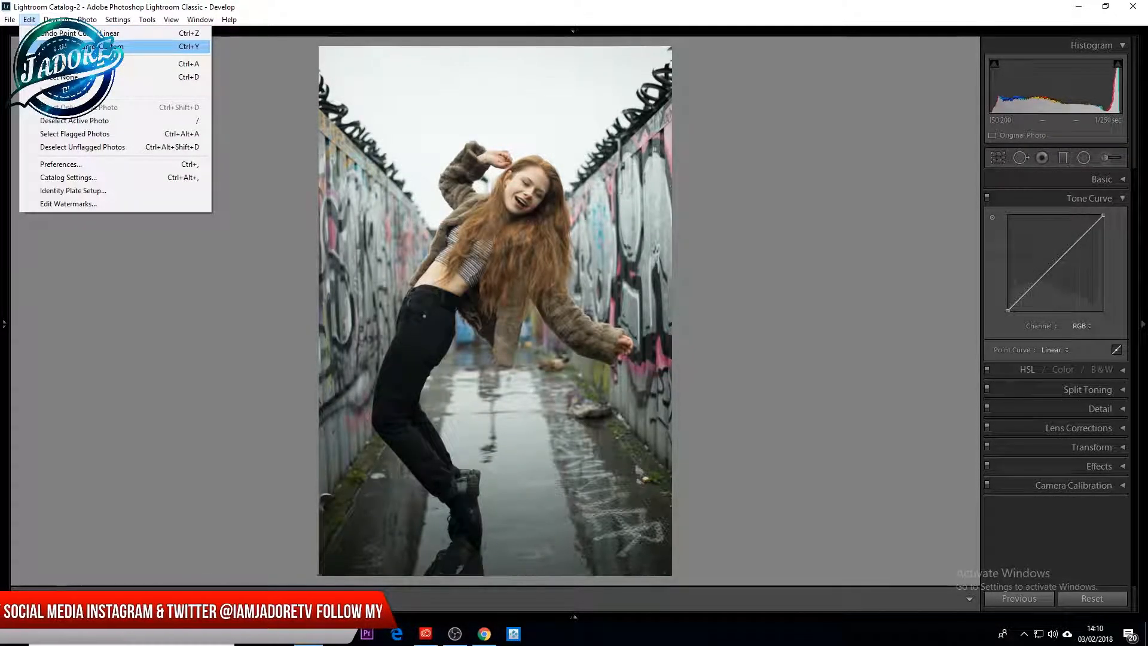
{"action": "left_click", "coordinate": [108, 46]}
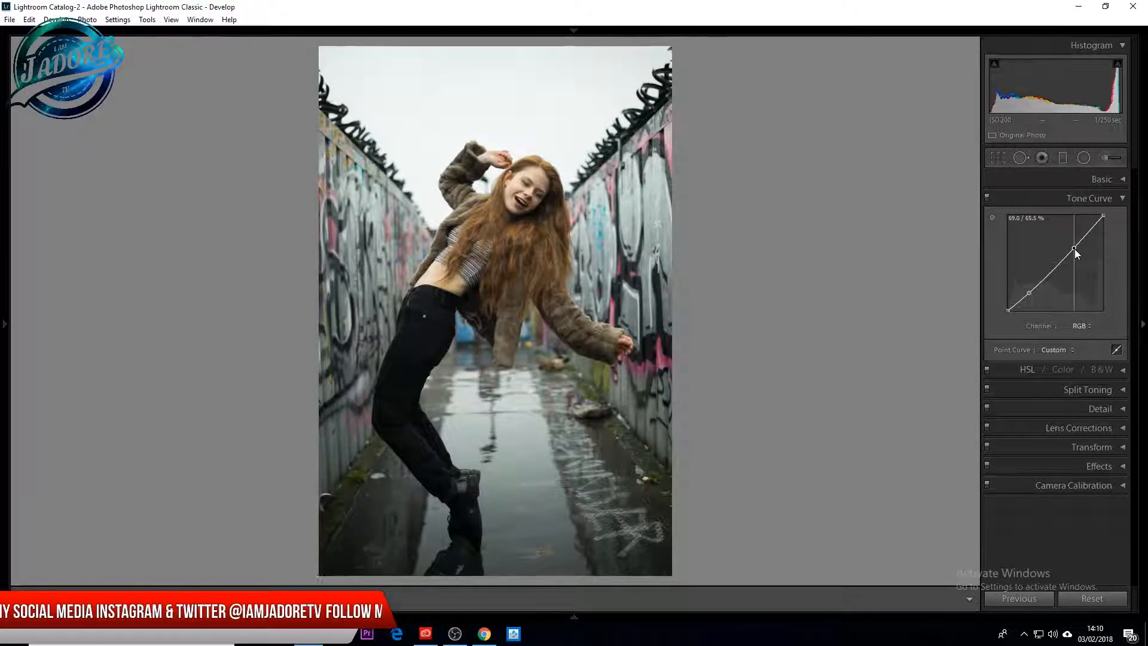
{"action": "left_click_drag", "start_coordinate": [1074, 247], "coordinate": [1072, 243]}
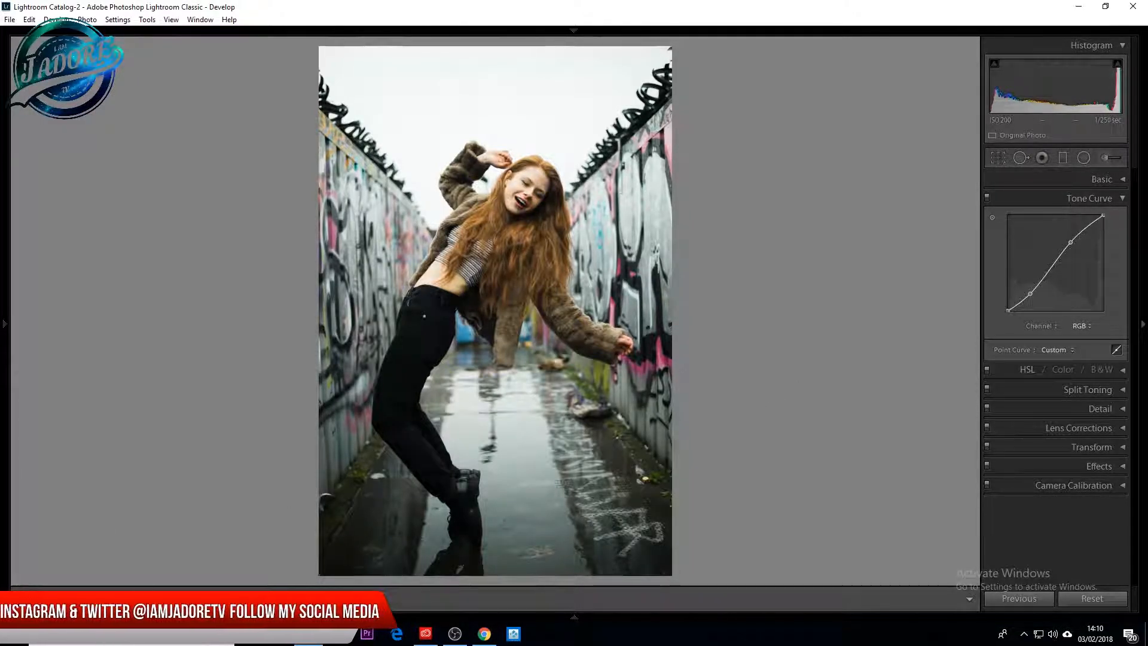
Lower the RGB curve's shadow point further while comparing the photo before and after side by side
{"action": "key", "text": "y"}
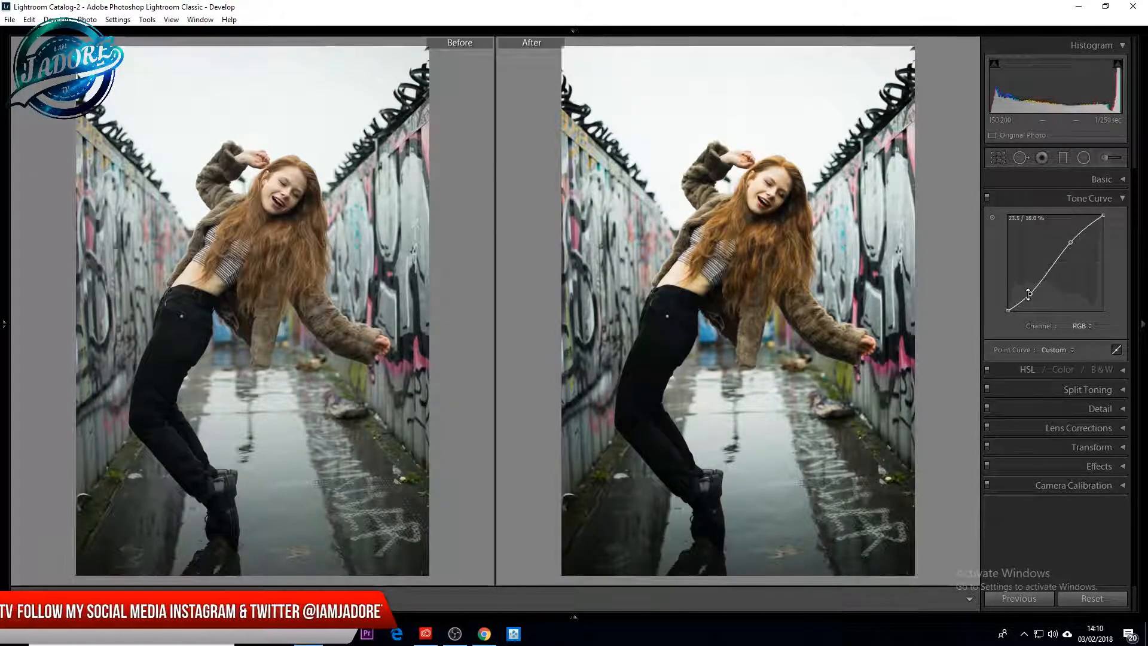
{"action": "left_click_drag", "start_coordinate": [1028, 294], "coordinate": [1031, 297]}
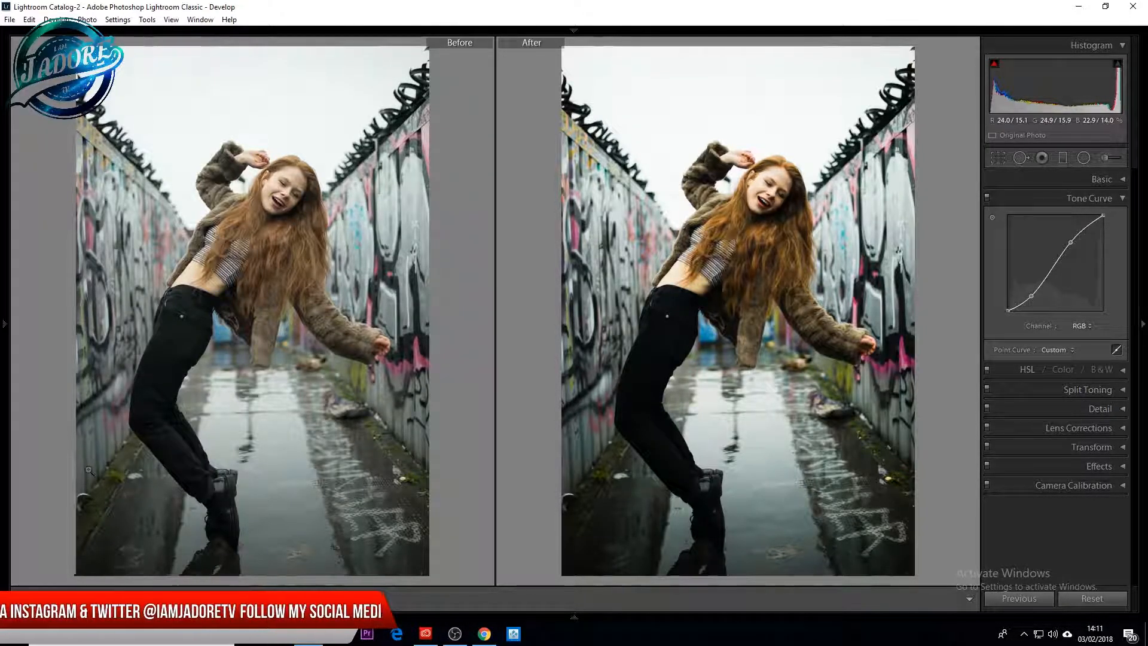
{"action": "key", "text": "y"}
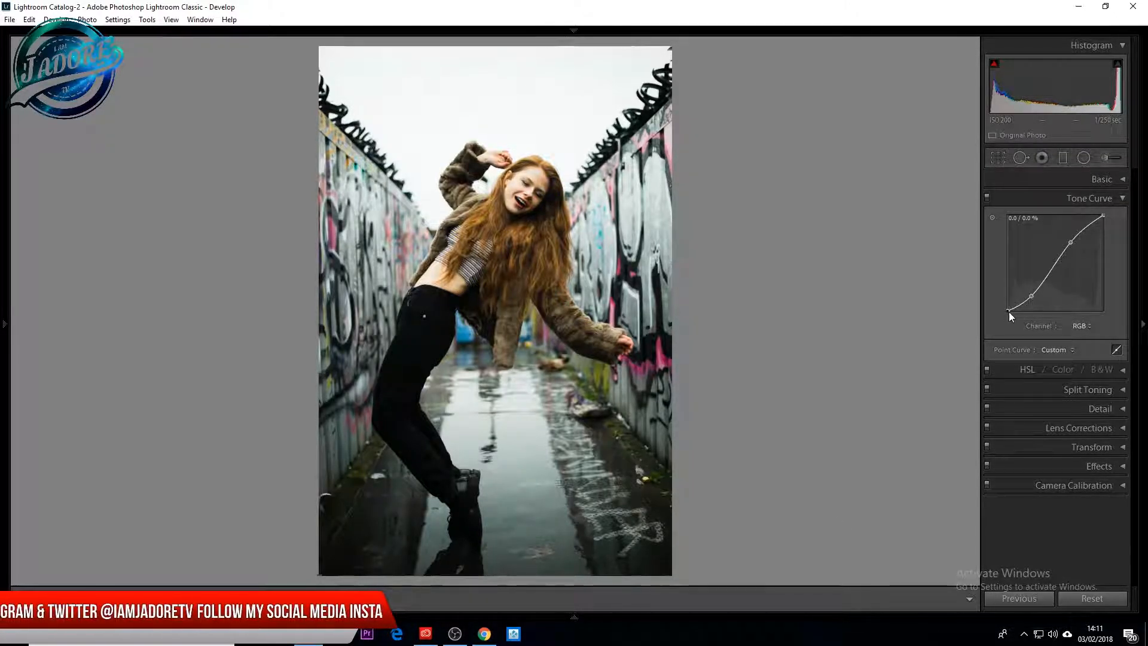
Fade the blacks by raising the RGB curve's black point to about 19% and lifting the shadow point slightly
{"action": "left_click_drag", "start_coordinate": [1010, 311], "coordinate": [1007, 310]}
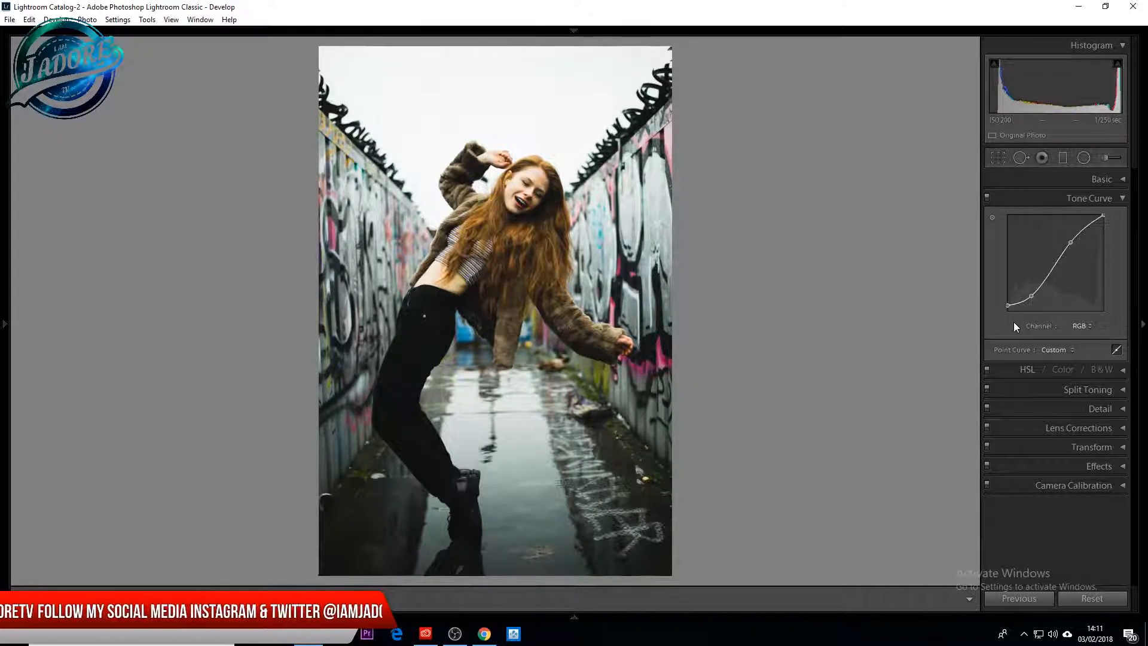
{"action": "left_click_drag", "start_coordinate": [1007, 306], "coordinate": [1002, 296]}
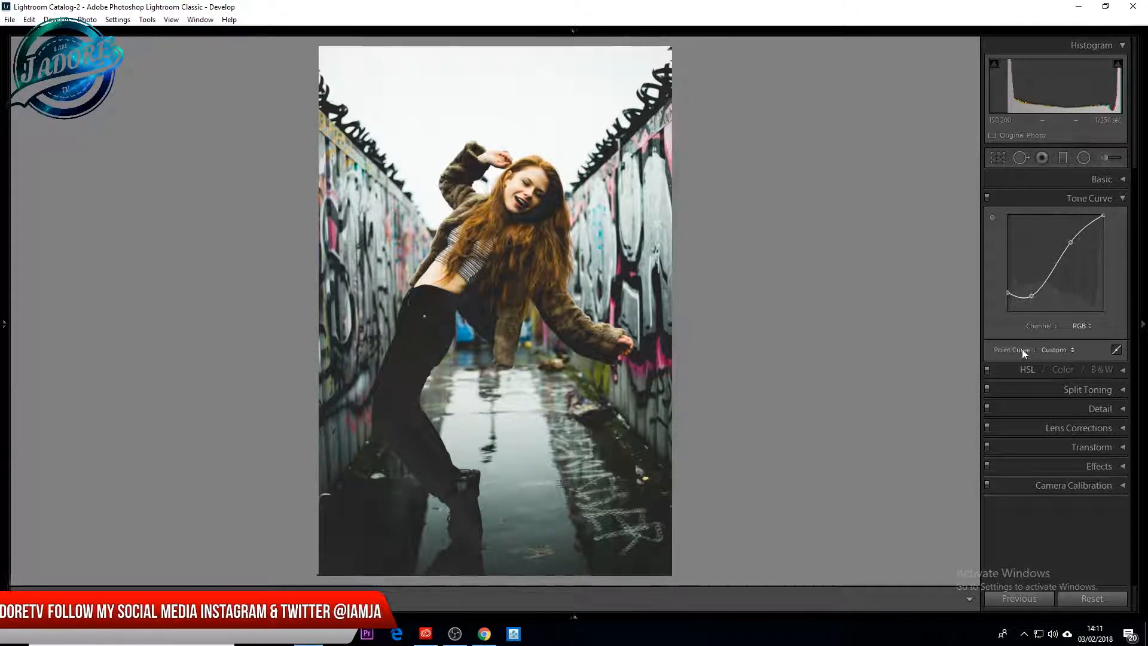
{"action": "left_click_drag", "start_coordinate": [1032, 296], "coordinate": [1031, 290]}
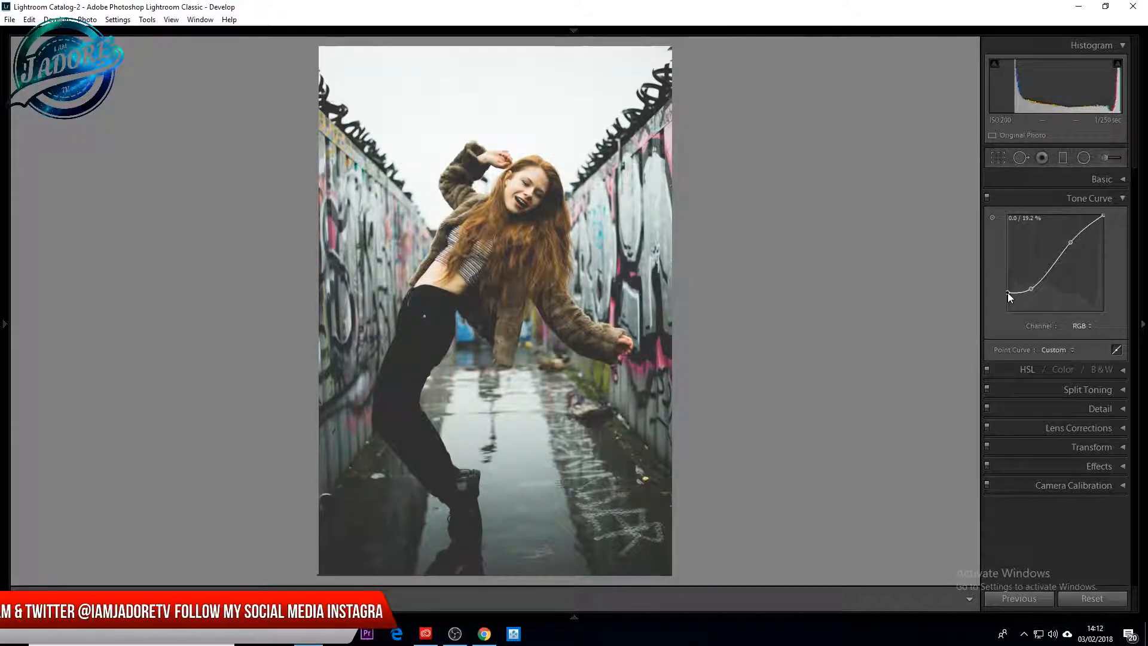
Return the RGB curve's black point to zero and flatten the curve to linear
{"action": "left_click_drag", "start_coordinate": [1007, 293], "coordinate": [1006, 312]}
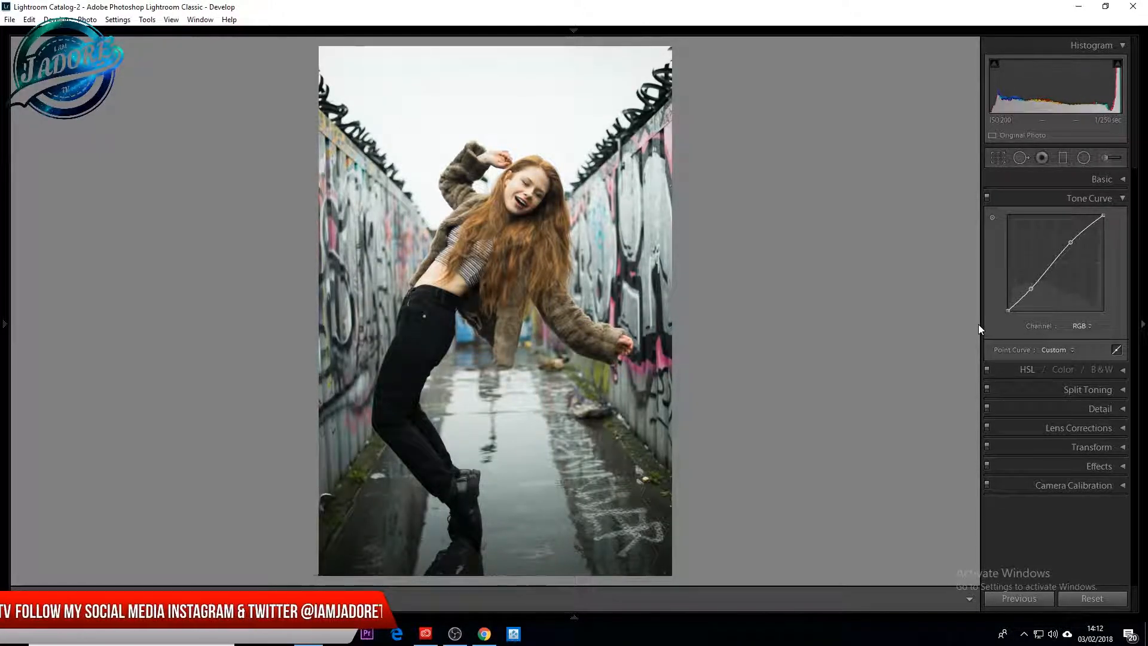
{"action": "right_click", "coordinate": [1033, 291]}
{"action": "left_click", "coordinate": [1058, 312]}
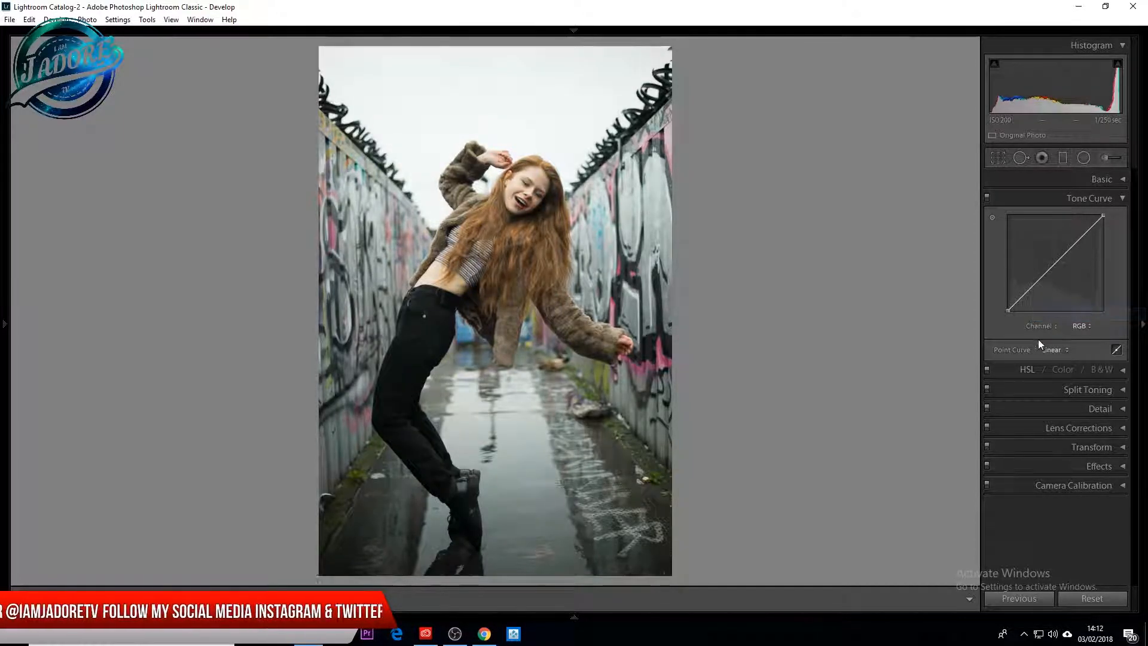
{"action": "left_click", "coordinate": [1080, 325]}
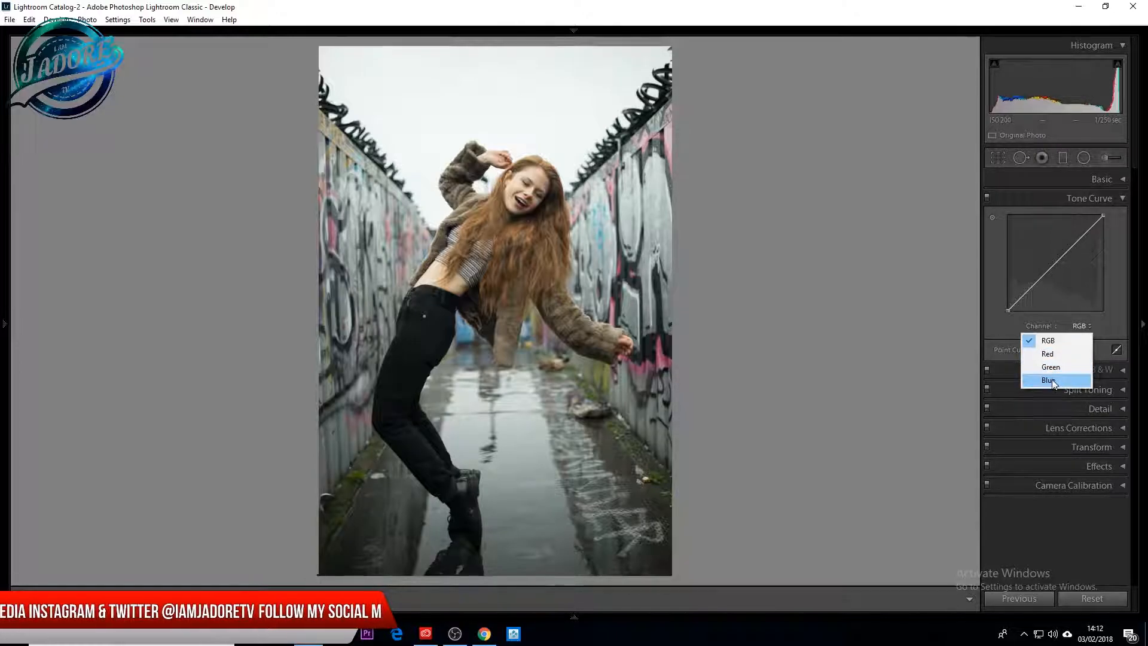
{"action": "left_click", "coordinate": [990, 323]}
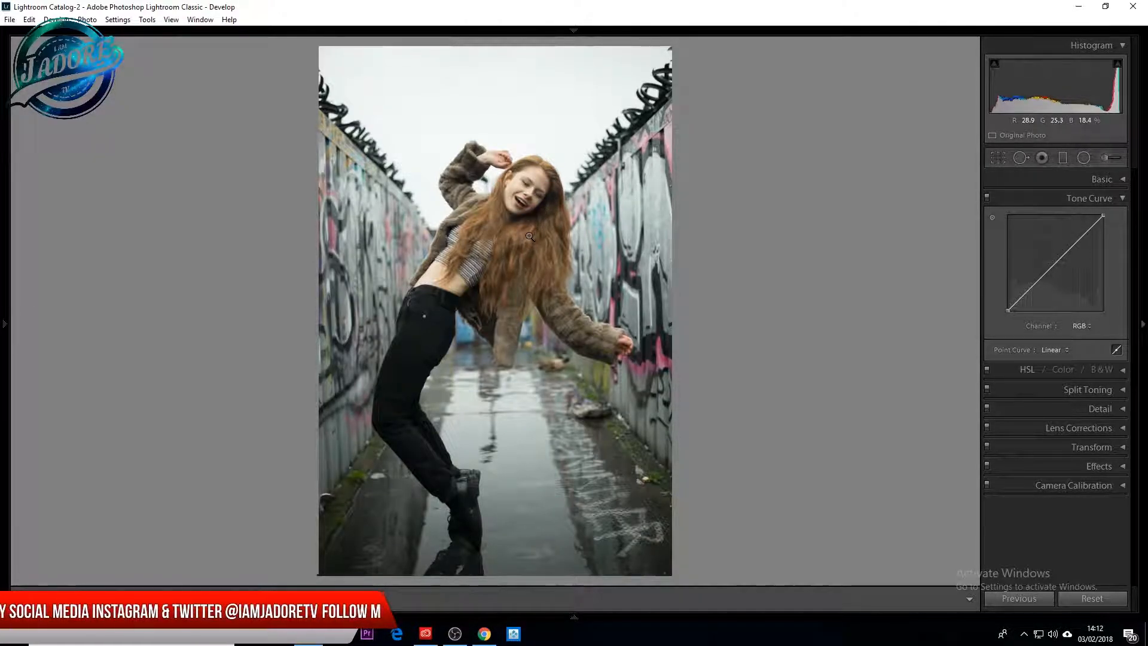
{"action": "left_click", "coordinate": [1079, 328]}
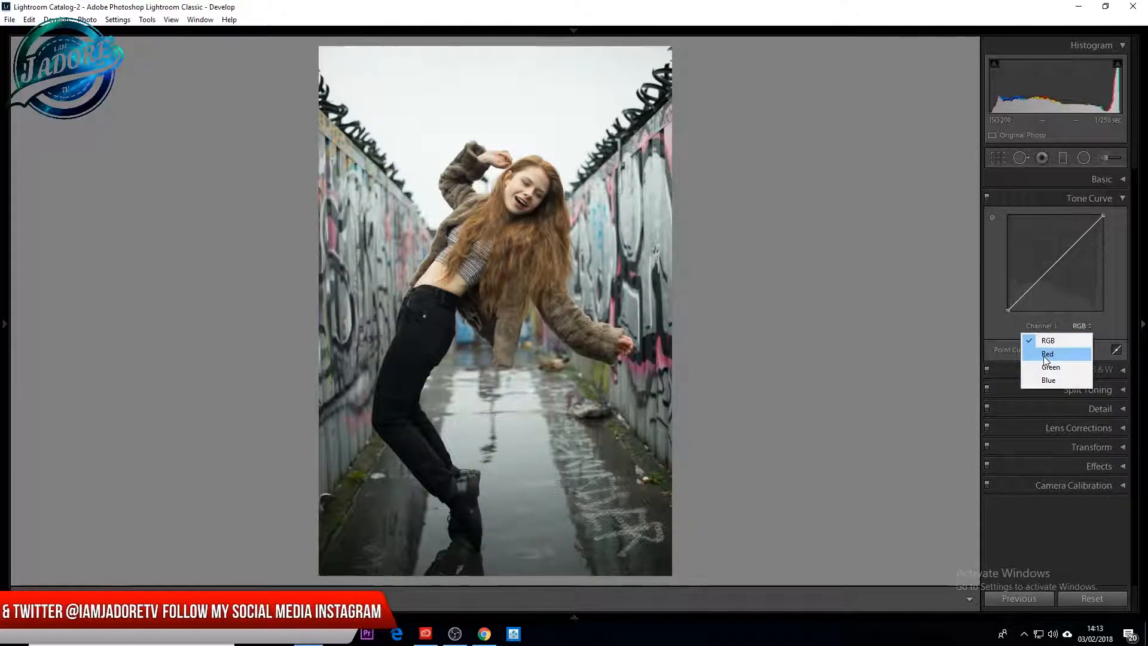
{"action": "left_click", "coordinate": [1045, 357]}
{"action": "left_click", "coordinate": [1087, 326]}
{"action": "left_click", "coordinate": [1048, 340]}
Give the RGB curve an S shape by lowering a shadow point and raising a highlight point to about 74.5%
{"action": "left_click_drag", "start_coordinate": [1028, 291], "coordinate": [1028, 295]}
{"action": "left_click_drag", "start_coordinate": [1074, 246], "coordinate": [1073, 238]}
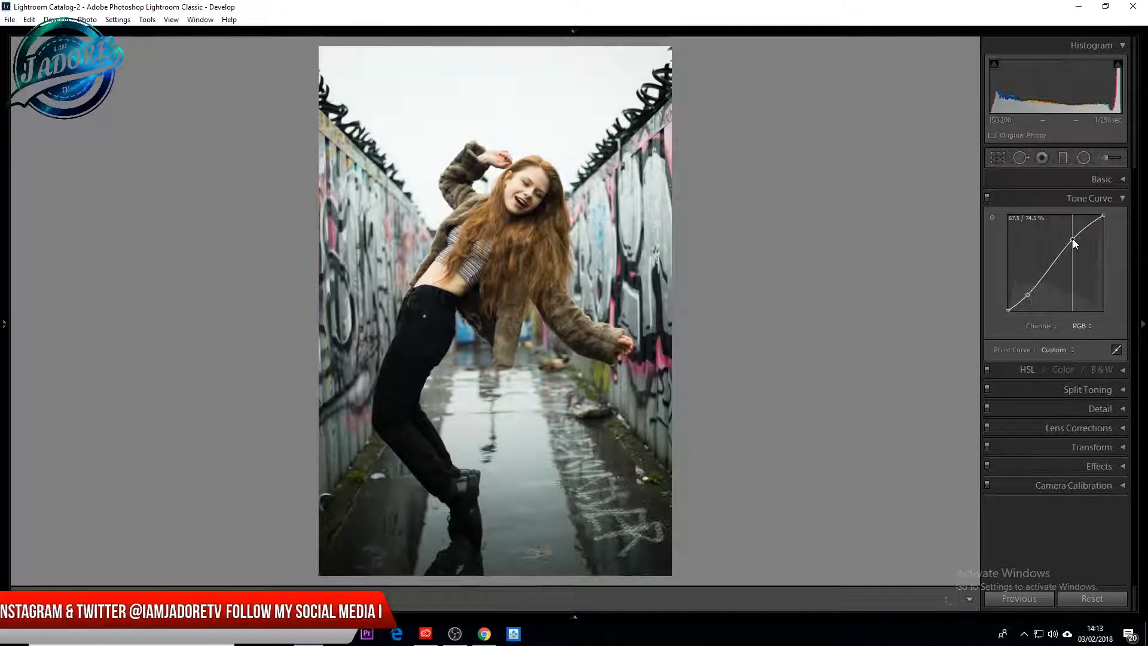
{"action": "left_click_drag", "start_coordinate": [1029, 294], "coordinate": [1029, 297]}
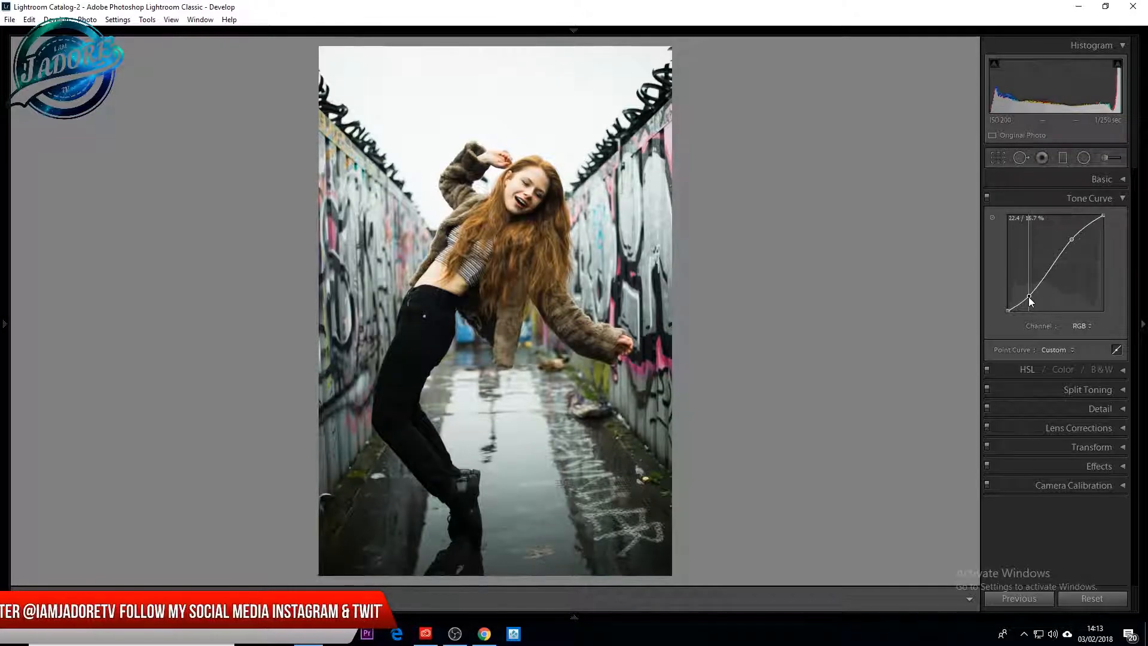
Switch the curve to the Red channel and lower a shadow control point to about 13% for teal-toned shadows
{"action": "left_click", "coordinate": [1079, 326]}
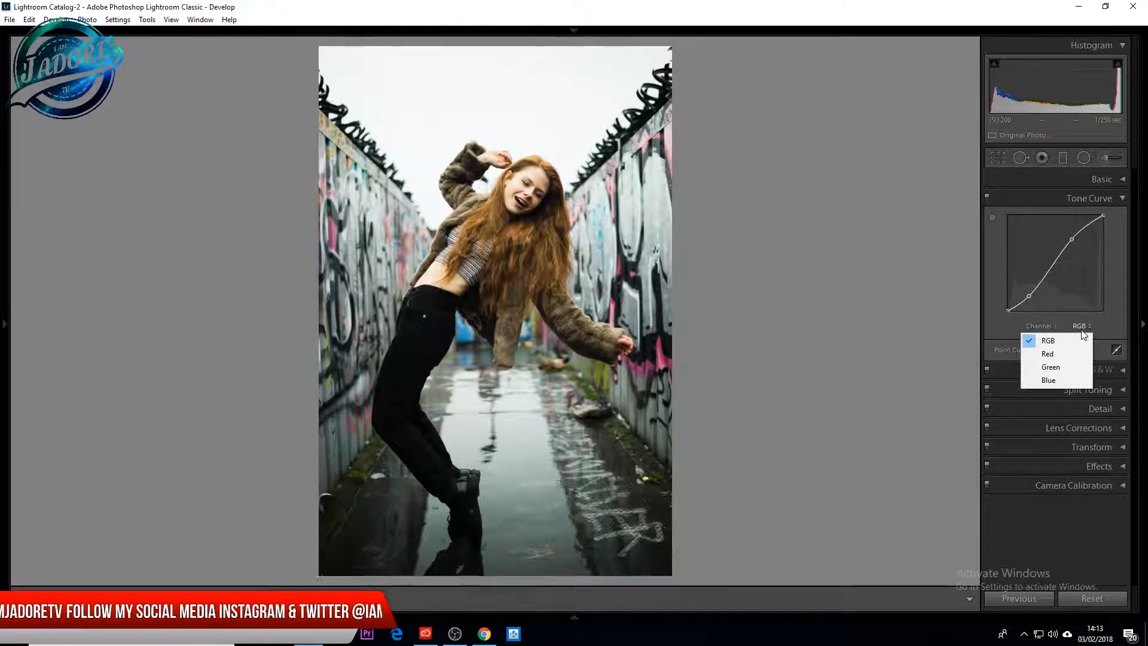
{"action": "left_click", "coordinate": [1041, 354]}
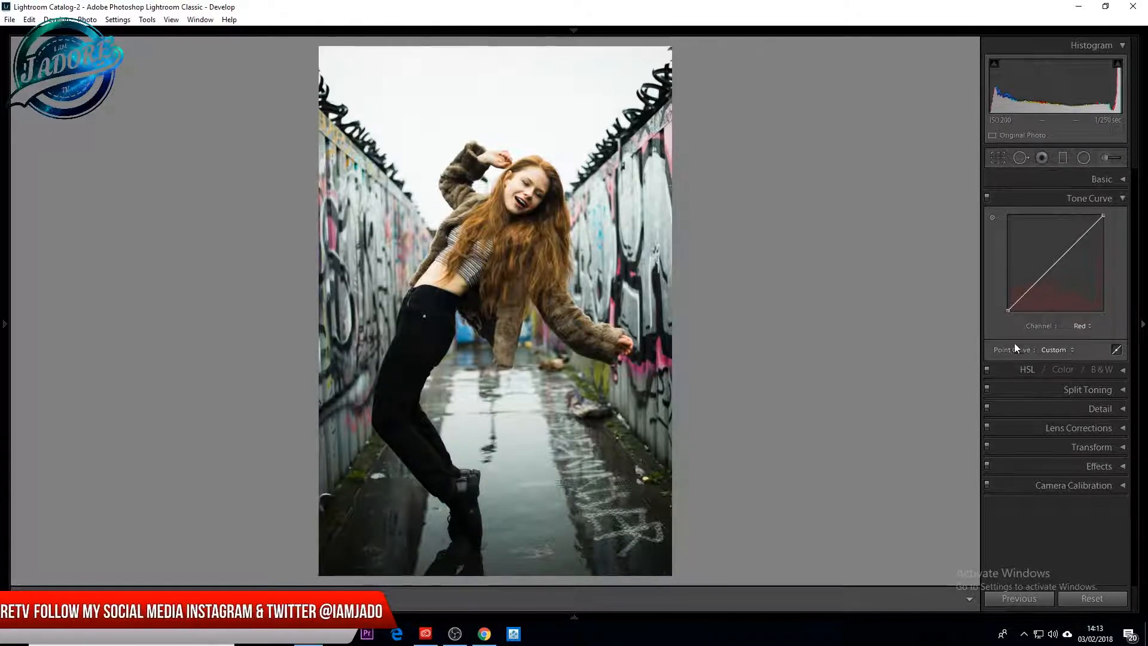
{"action": "left_click", "coordinate": [1023, 297]}
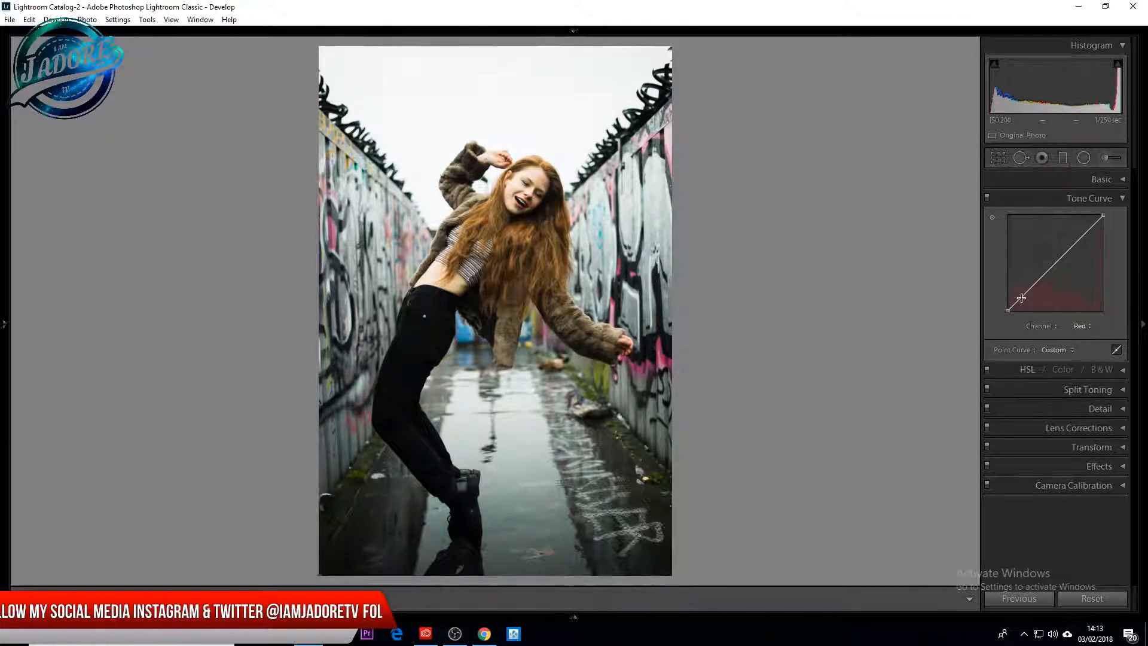
{"action": "left_click_drag", "start_coordinate": [1021, 299], "coordinate": [1020, 295]}
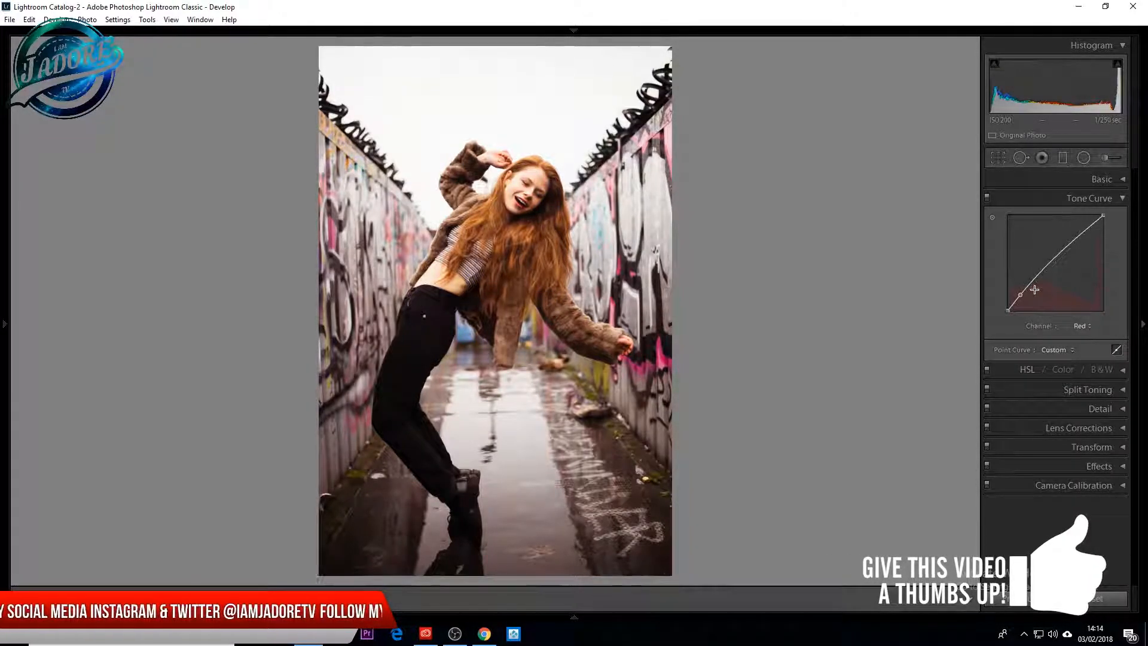
{"action": "left_click_drag", "start_coordinate": [1055, 256], "coordinate": [1071, 255]}
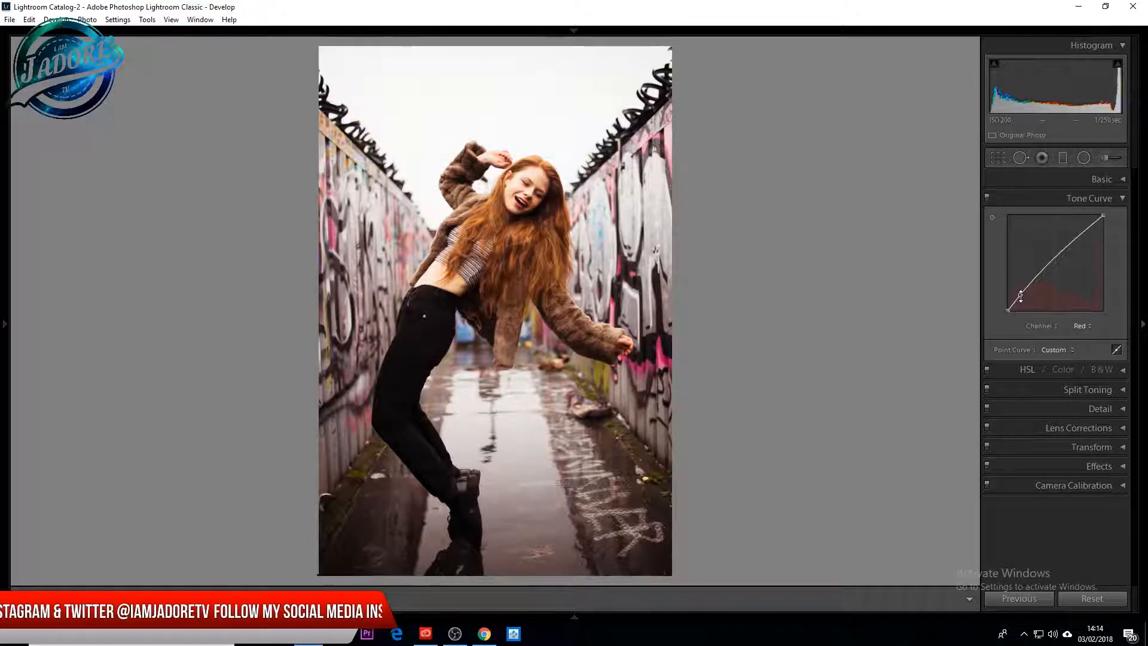
{"action": "left_click_drag", "start_coordinate": [1021, 296], "coordinate": [1025, 303]}
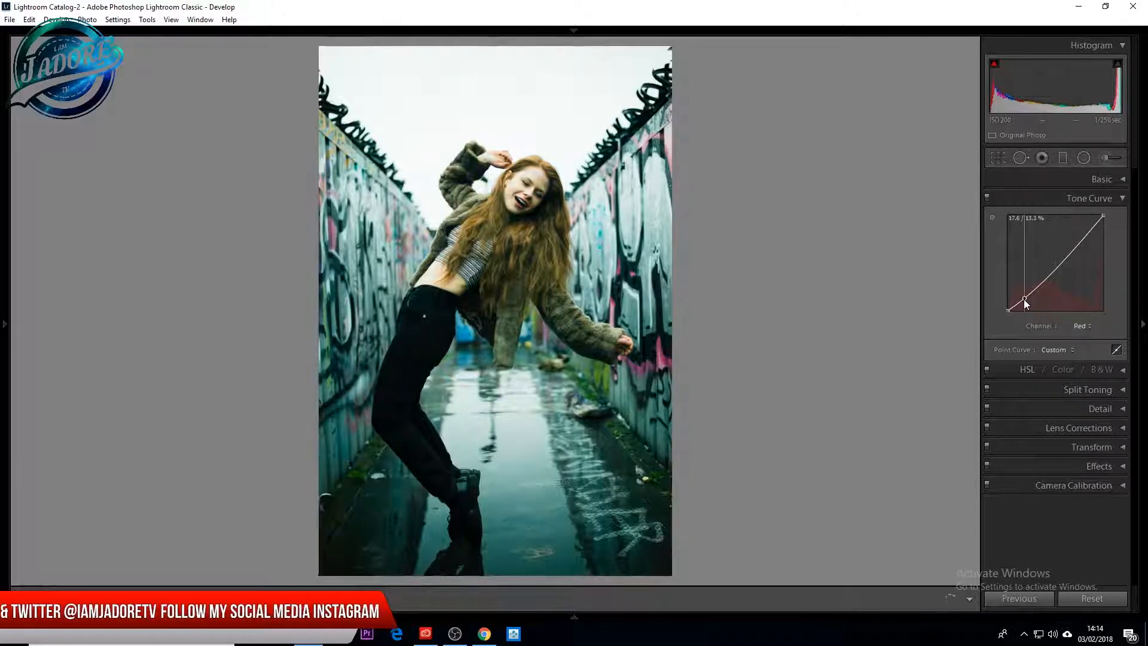
Add a lower midtone point to the red curve and raise an upper midtone point to about 63%
{"action": "left_click", "coordinate": [1043, 282]}
{"action": "left_click_drag", "start_coordinate": [1042, 281], "coordinate": [1041, 277]}
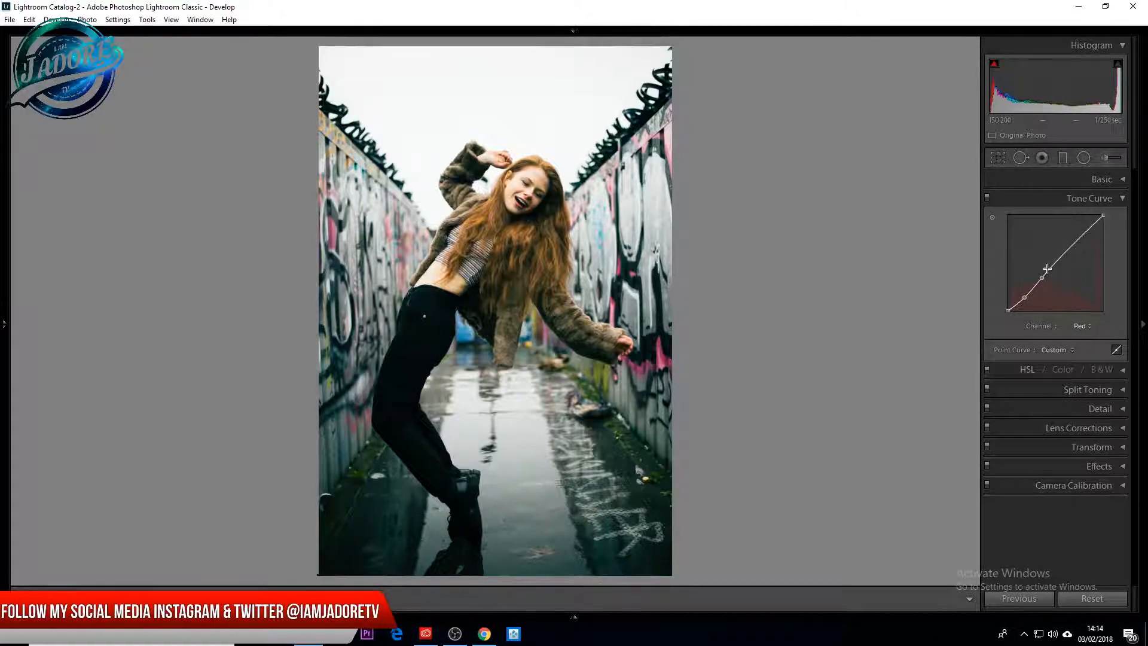
{"action": "left_click_drag", "start_coordinate": [1066, 252], "coordinate": [1064, 250]}
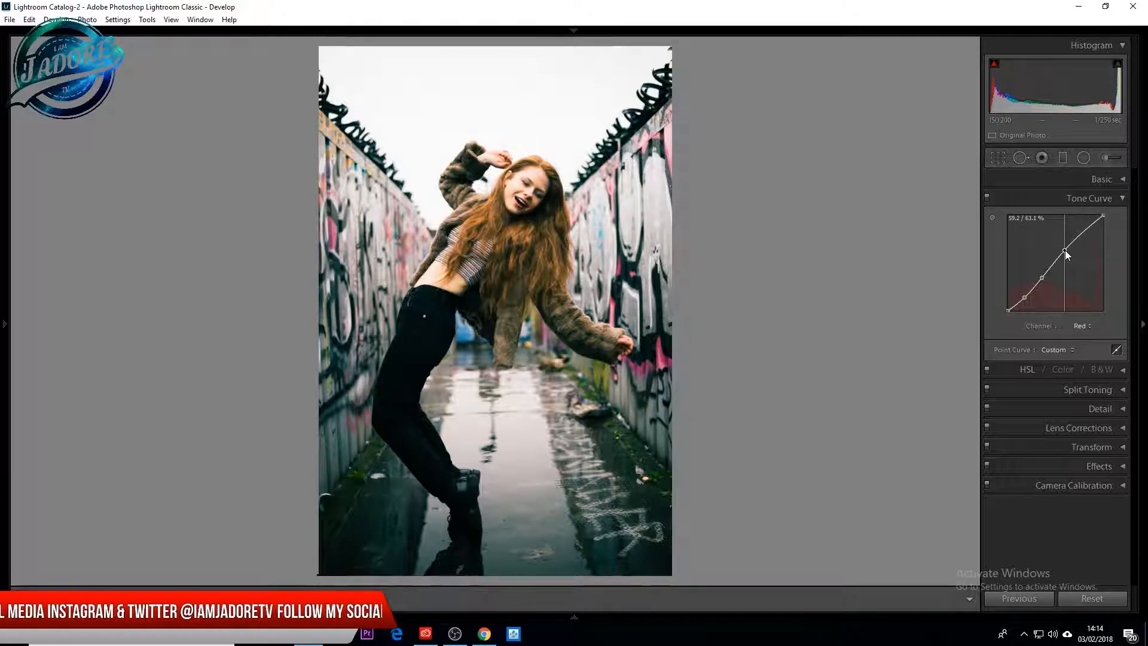
Lower the red curve's white point, shape its highlights with a point at about 82%, and lower the shadow point slightly
{"action": "left_click_drag", "start_coordinate": [1104, 215], "coordinate": [1081, 231]}
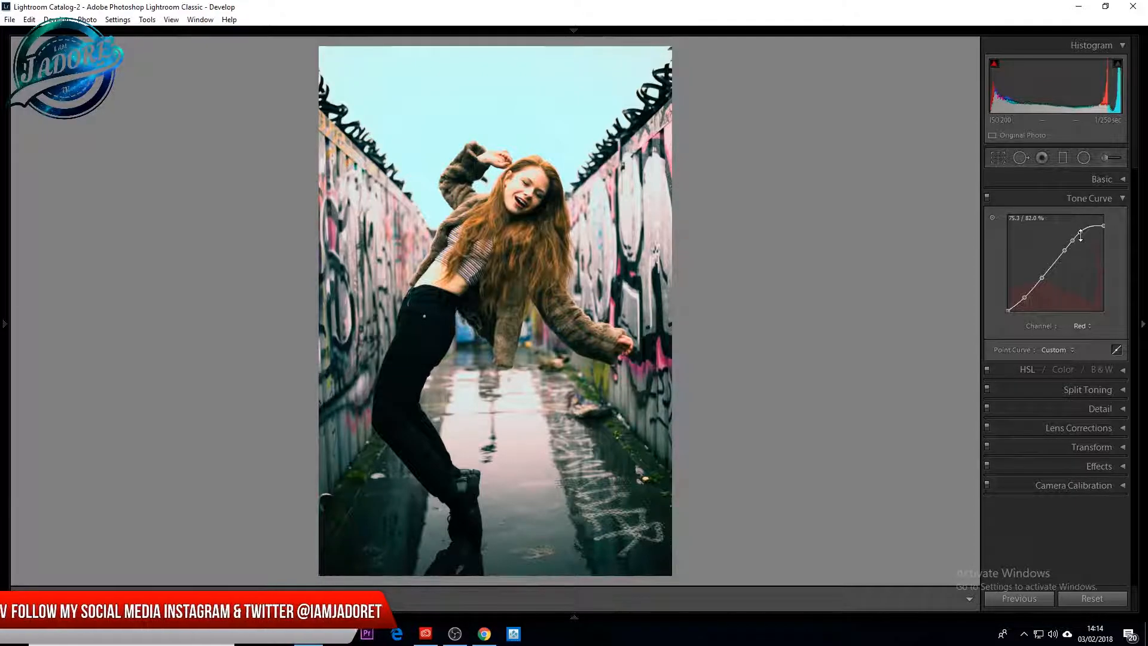
{"action": "left_click_drag", "start_coordinate": [1023, 297], "coordinate": [1024, 299]}
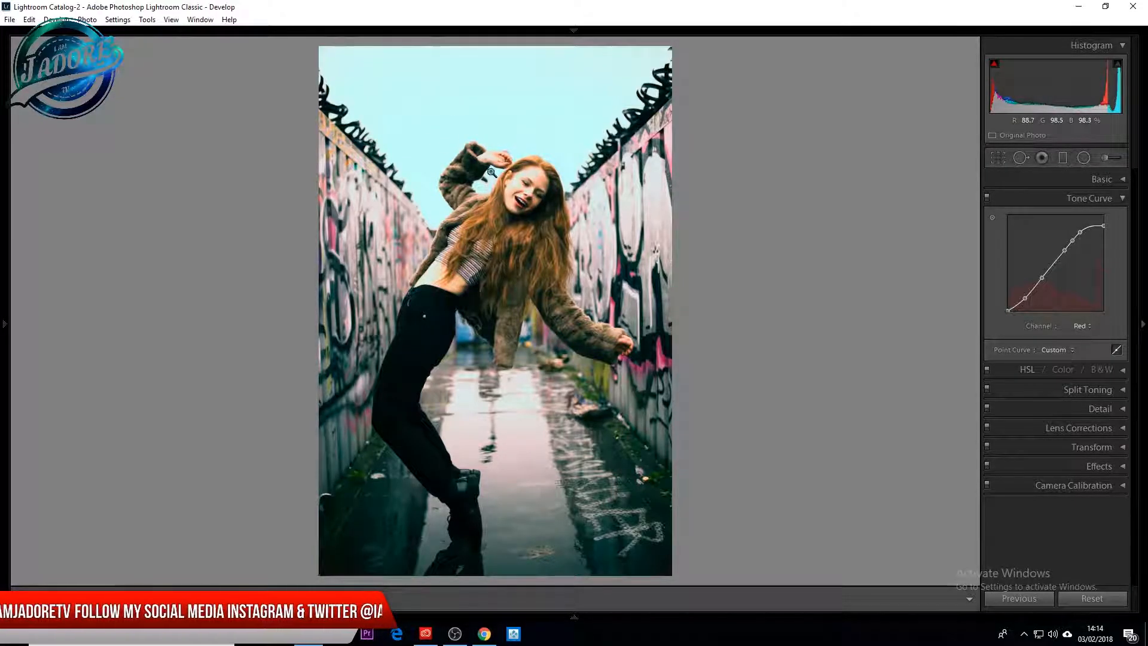
Switch the tone curve to the Green channel, add shadow and midtone points with one at about 55.7%, and lower the white point
{"action": "left_click", "coordinate": [1082, 325]}
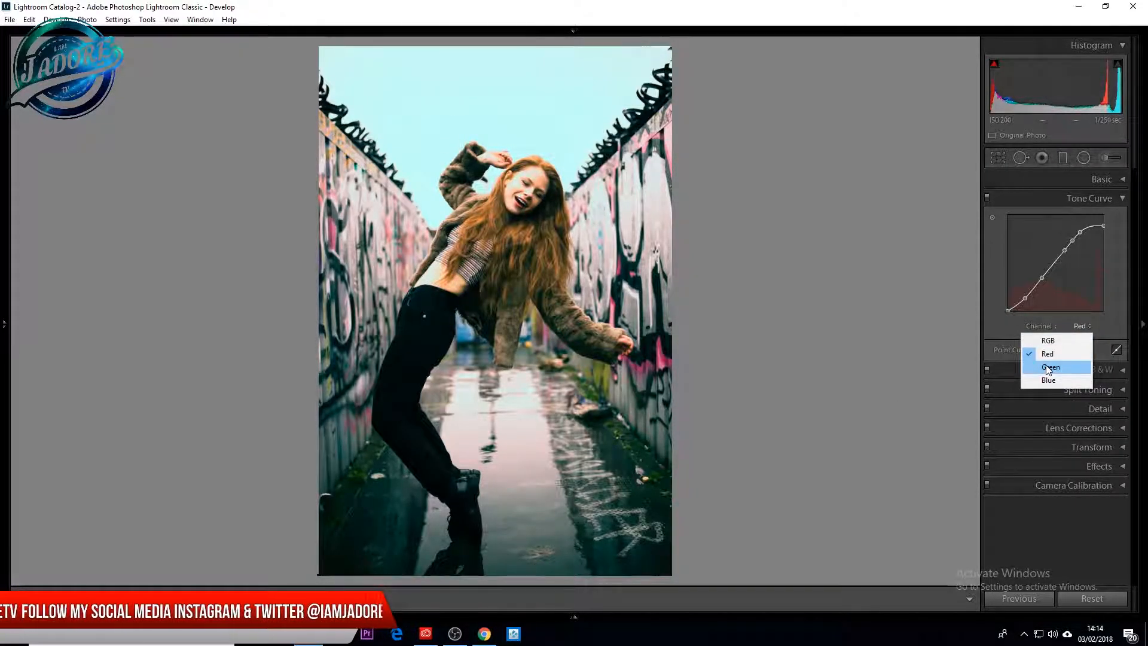
{"action": "left_click", "coordinate": [1052, 366]}
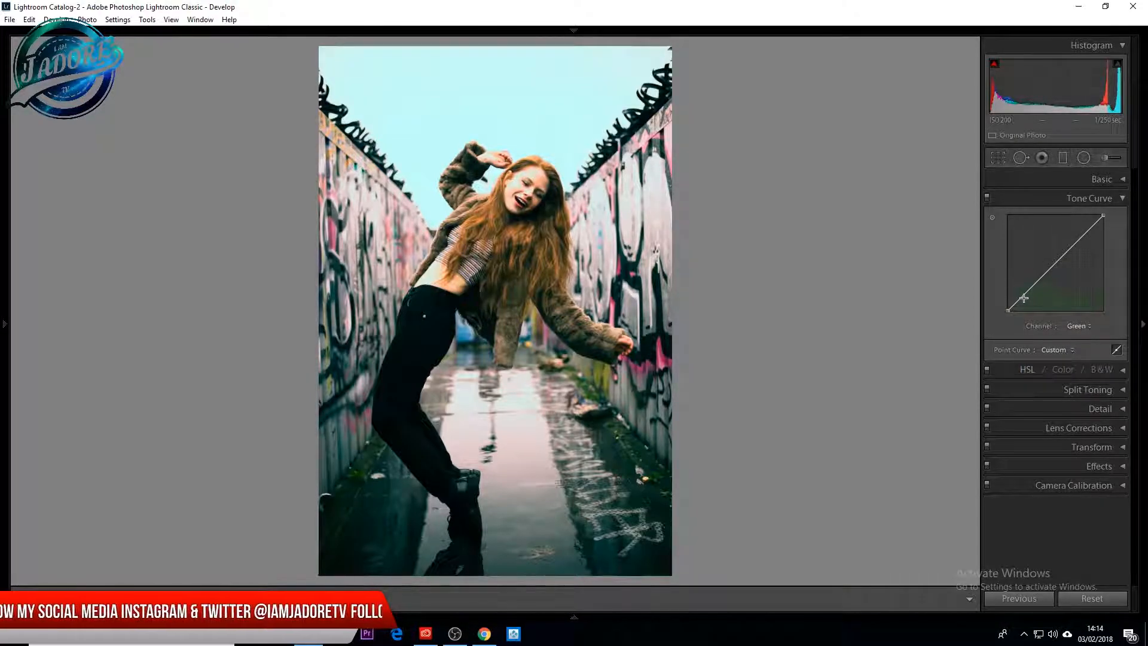
{"action": "left_click_drag", "start_coordinate": [1022, 296], "coordinate": [1021, 298]}
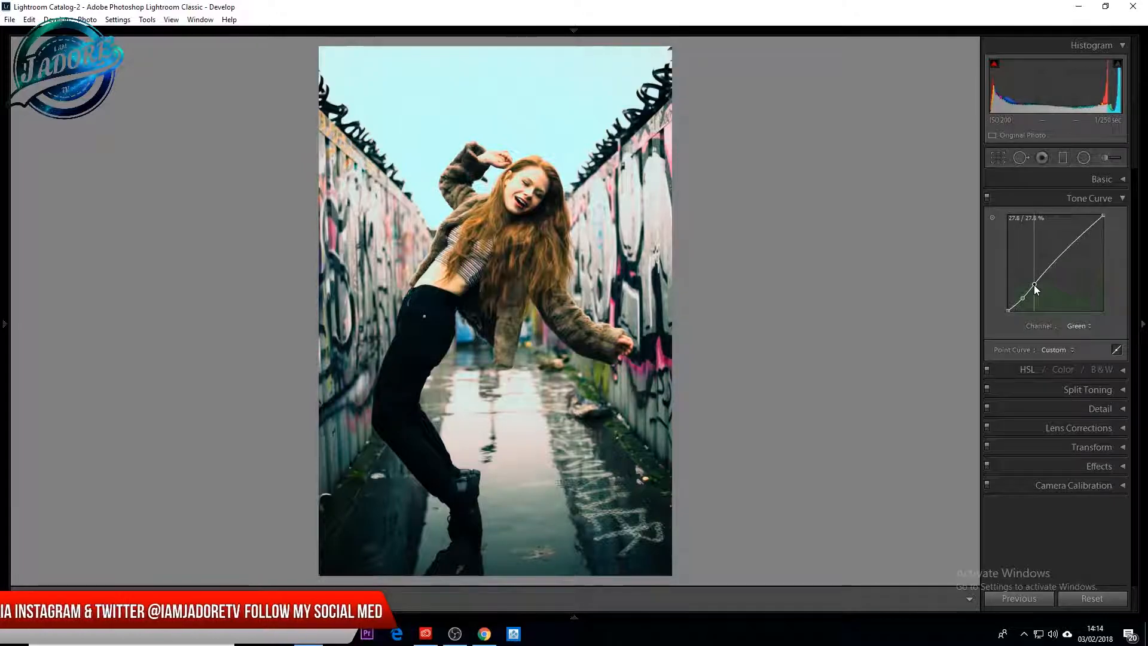
{"action": "left_click_drag", "start_coordinate": [1042, 275], "coordinate": [1059, 257]}
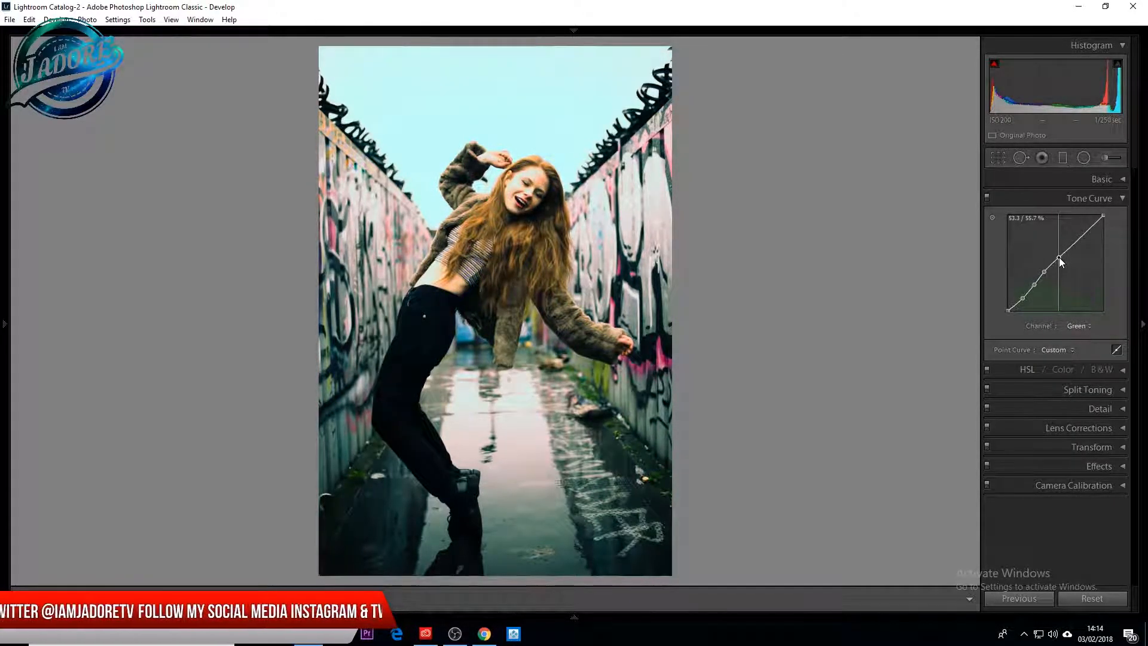
{"action": "mouse_move", "coordinate": [1104, 218]}
{"action": "left_mouse_down"}
{"action": "mouse_move", "coordinate": [1077, 235]}
{"action": "mouse_move", "coordinate": [1105, 228]}
{"action": "left_mouse_up"}
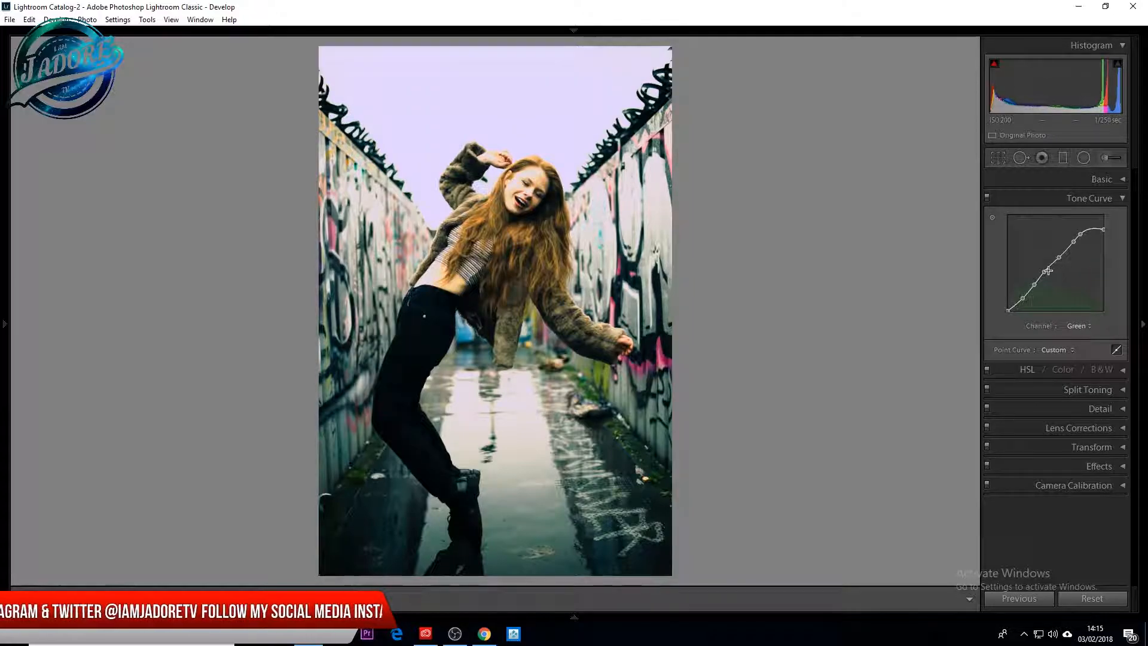
Refine the green curve by lowering its shadow point to about 26.7% and lower midtone point to about 36.5%, and adjusting the upper midtones
{"action": "left_click_drag", "start_coordinate": [1046, 270], "coordinate": [1044, 272]}
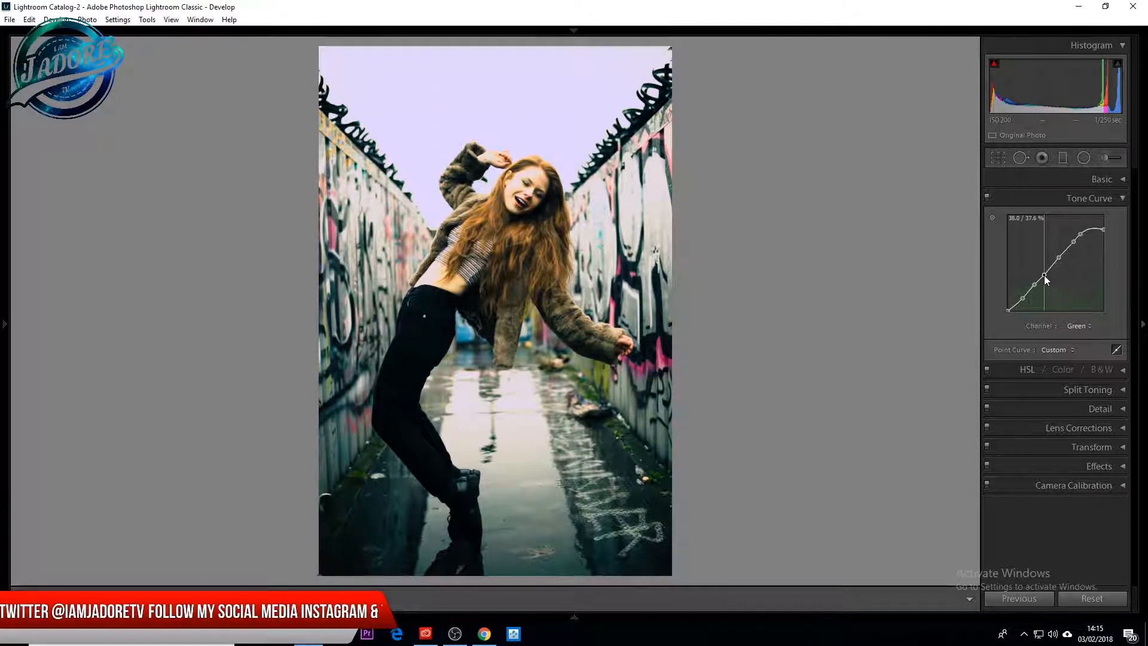
{"action": "left_click", "coordinate": [1059, 261]}
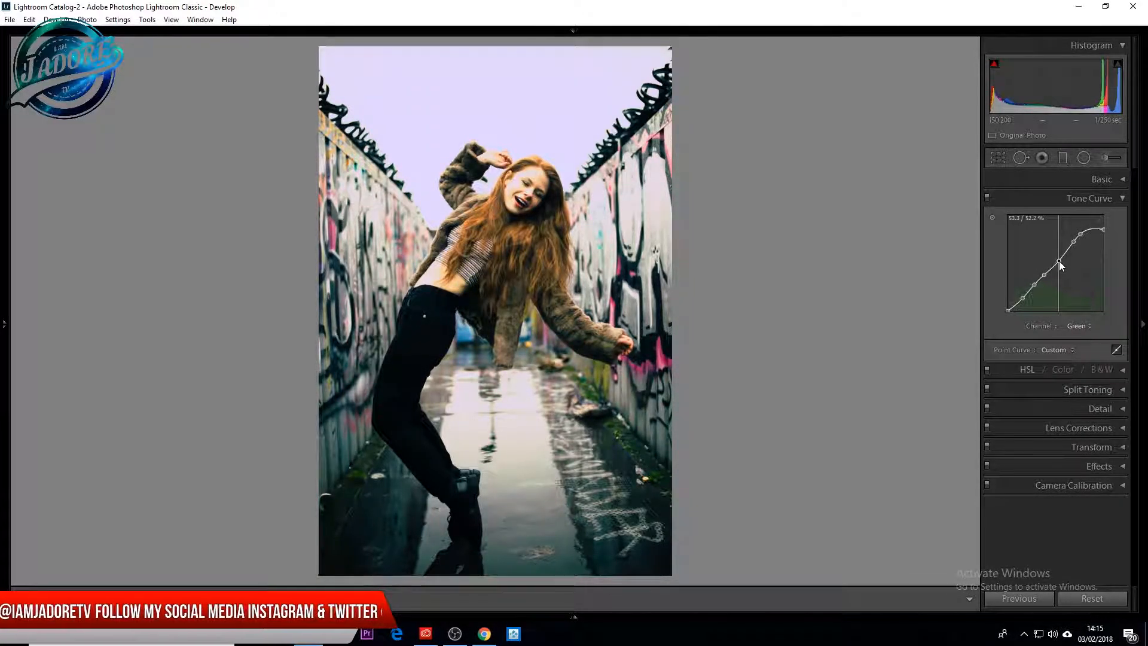
{"action": "left_click", "coordinate": [1045, 275]}
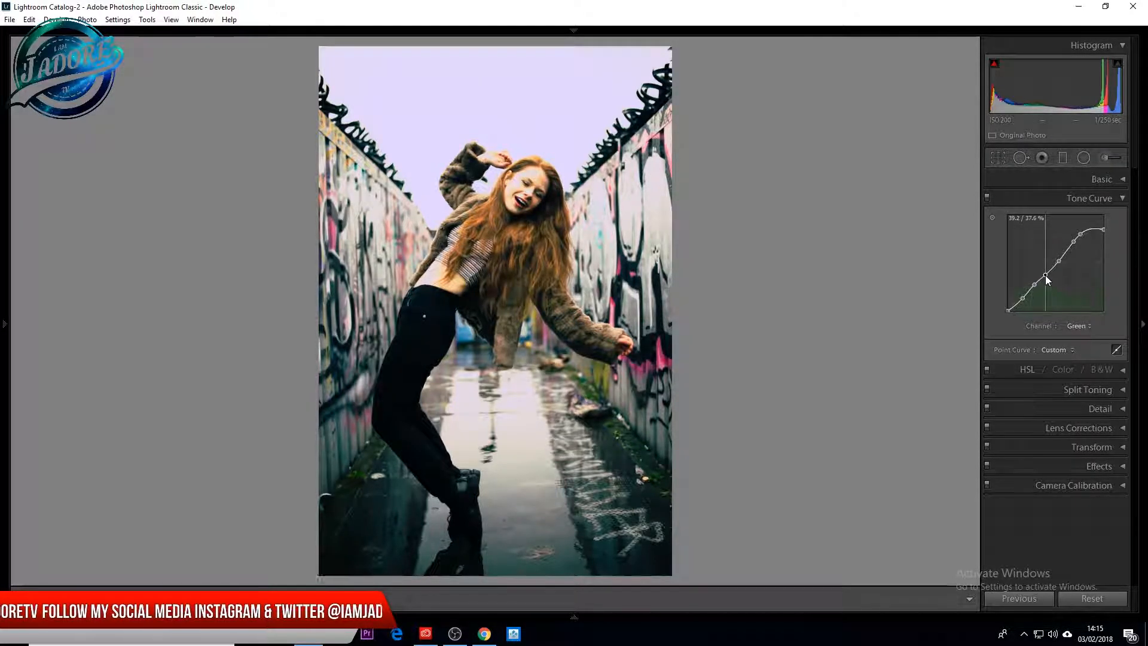
{"action": "left_click", "coordinate": [1022, 298]}
{"action": "left_click_drag", "start_coordinate": [1021, 300], "coordinate": [1045, 277]}
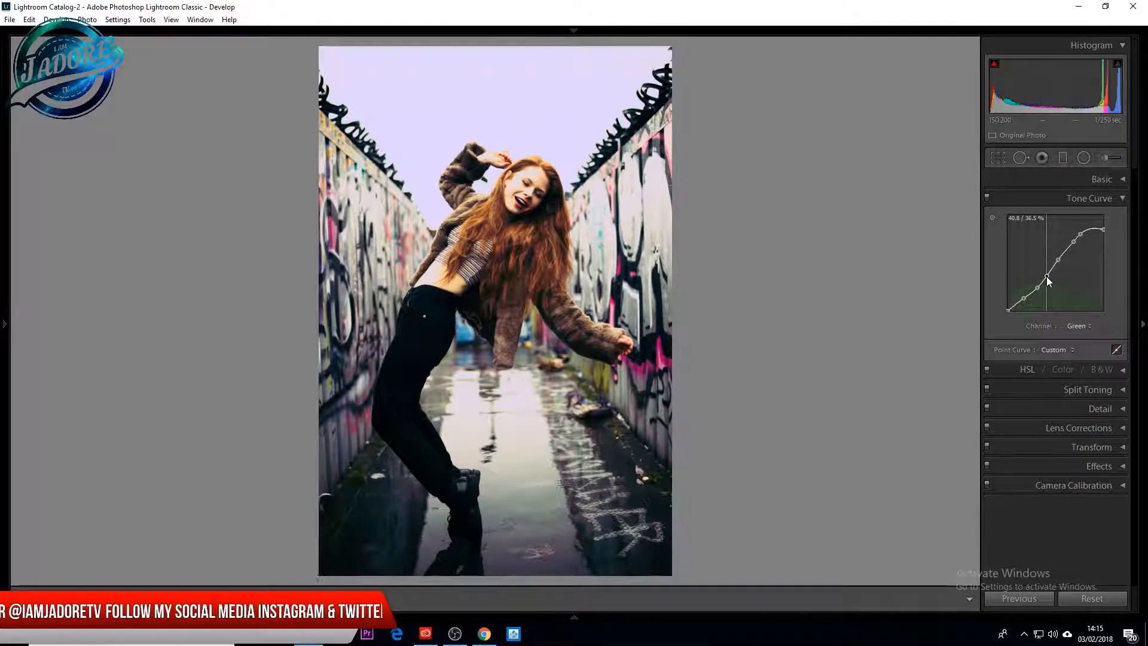
{"action": "left_click_drag", "start_coordinate": [1038, 288], "coordinate": [1039, 286]}
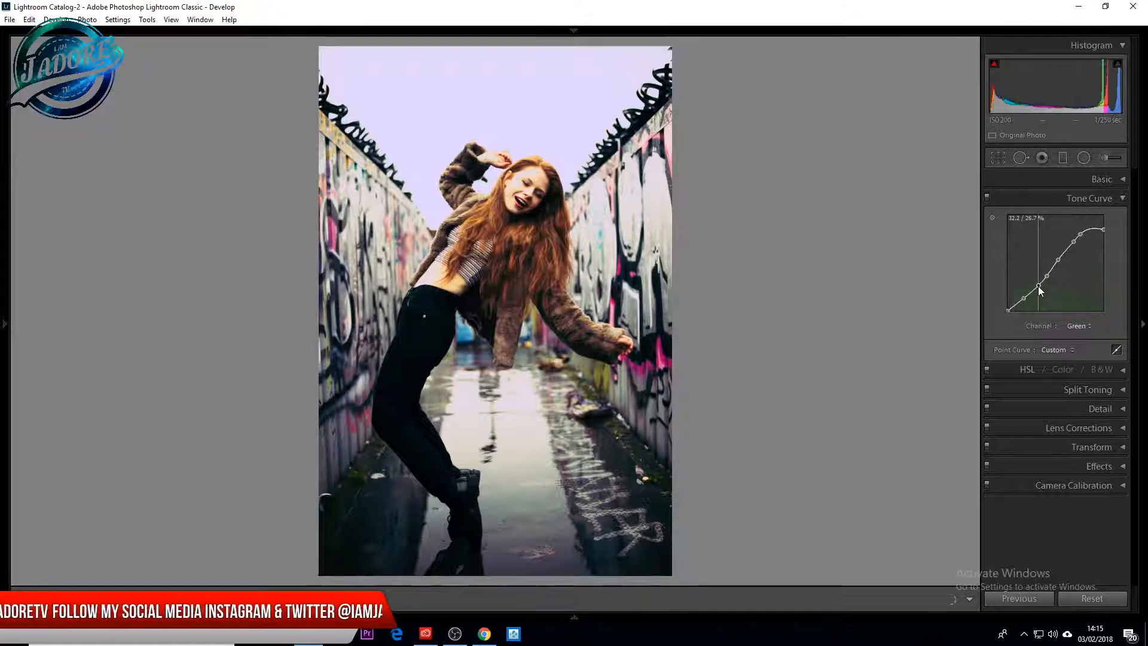
{"action": "left_click_drag", "start_coordinate": [1071, 244], "coordinate": [1069, 245]}
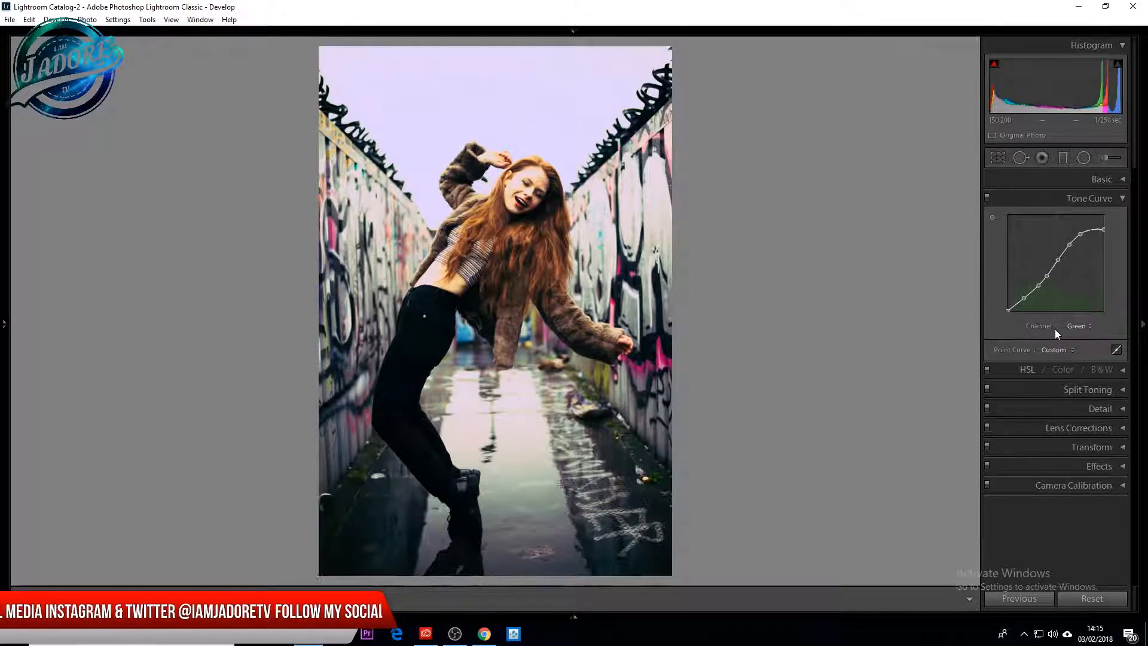
Switch the curve to the Blue channel and add shadow points at about 7.6% and 17.6% plus a slightly raised lower midtone point
{"action": "left_click", "coordinate": [1075, 326]}
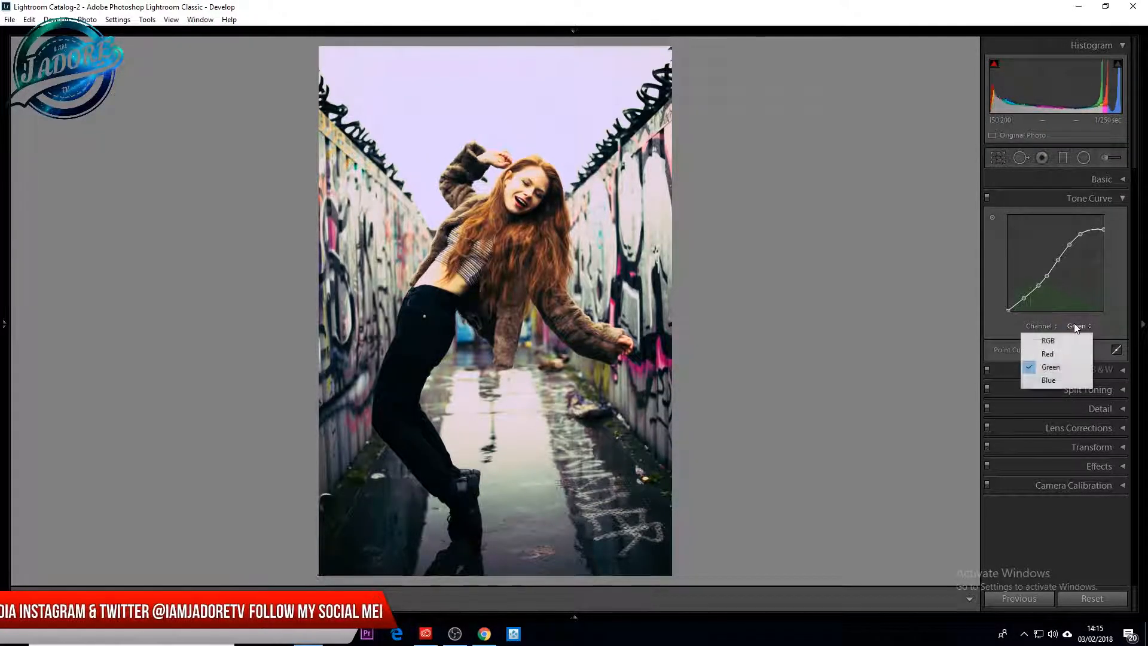
{"action": "left_click", "coordinate": [1040, 380]}
{"action": "left_click_drag", "start_coordinate": [1017, 304], "coordinate": [1017, 304]}
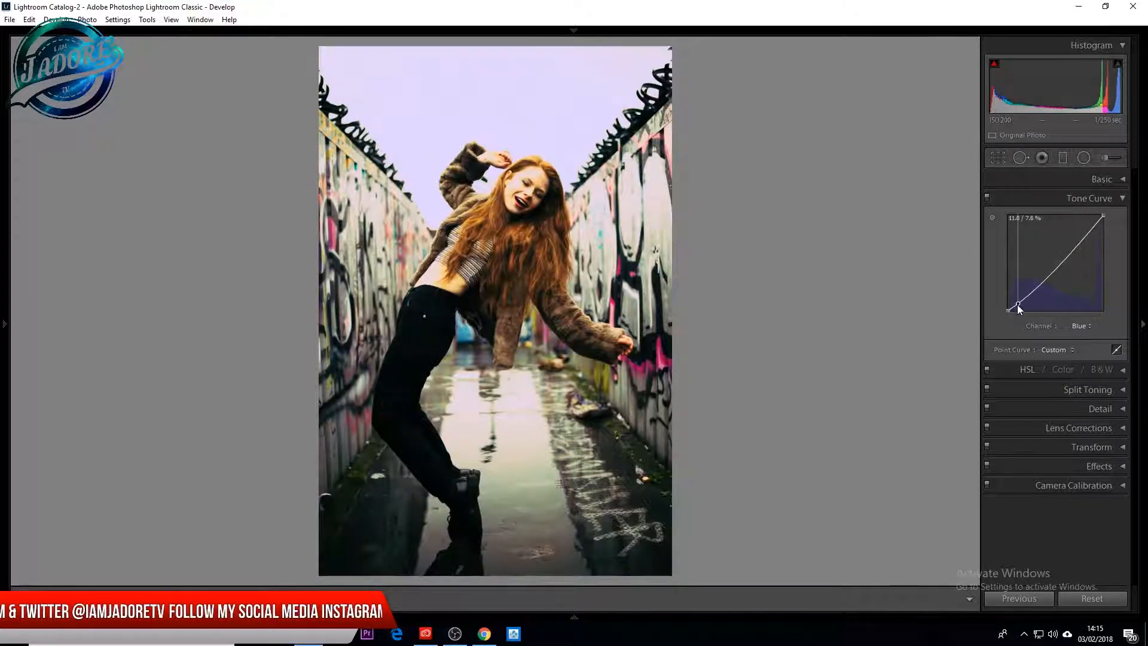
{"action": "left_click", "coordinate": [1027, 295]}
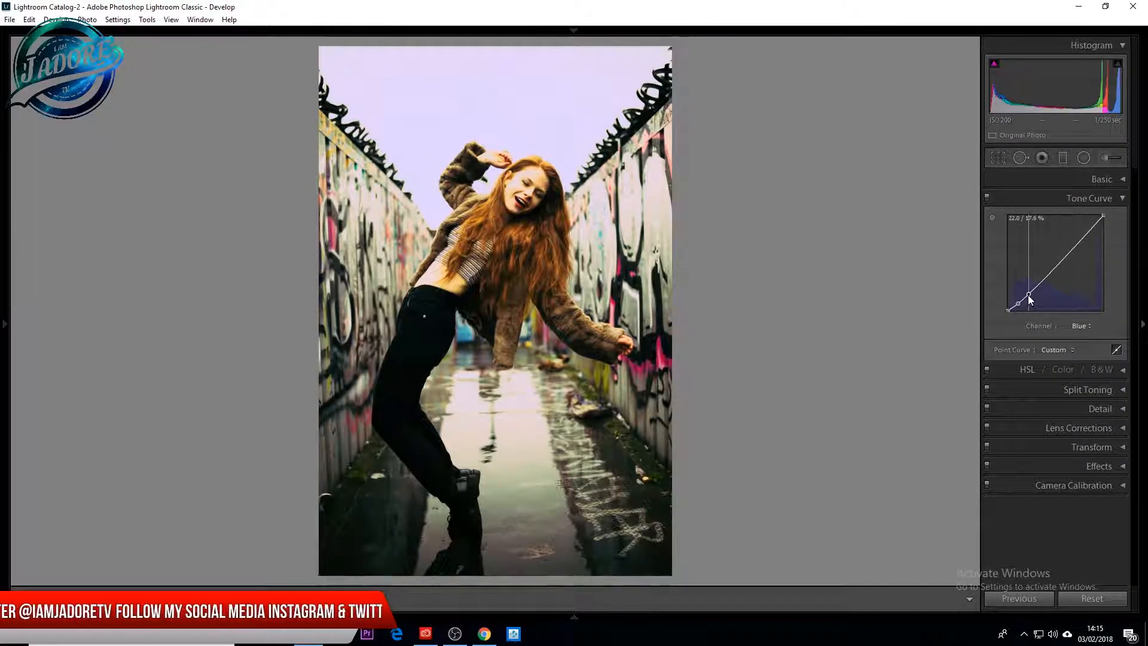
{"action": "left_click", "coordinate": [1036, 283]}
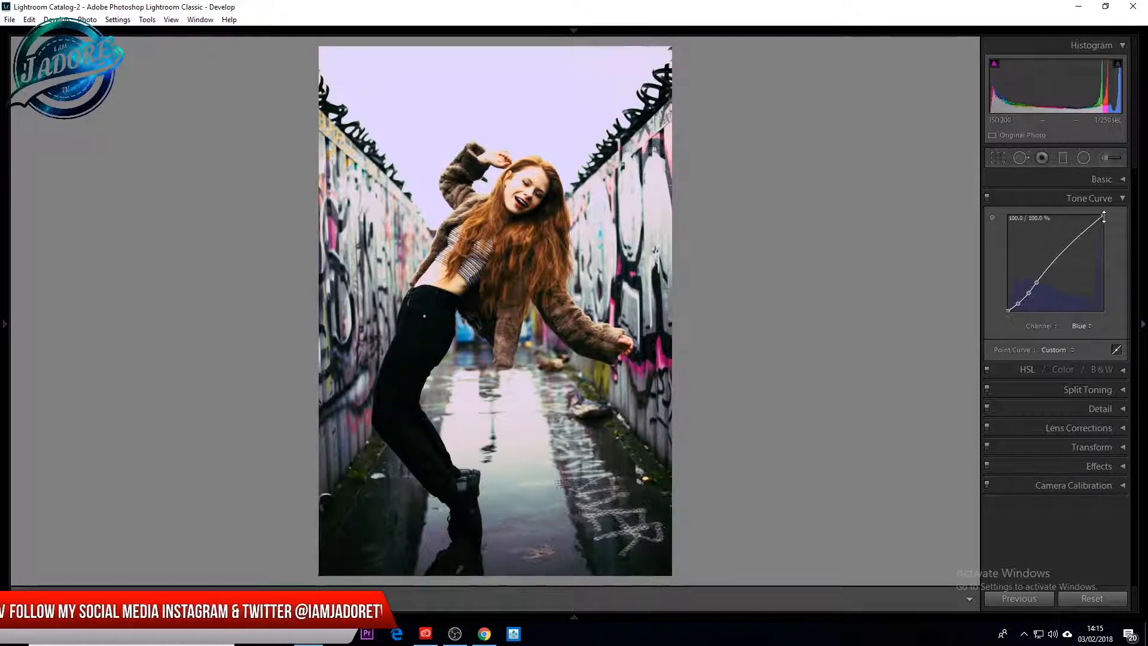
Lower the blue curve's white point, raise an upper midtone point to about 65.9%, and fine-tune the midtone and shadow points
{"action": "left_click_drag", "start_coordinate": [1105, 217], "coordinate": [1028, 296]}
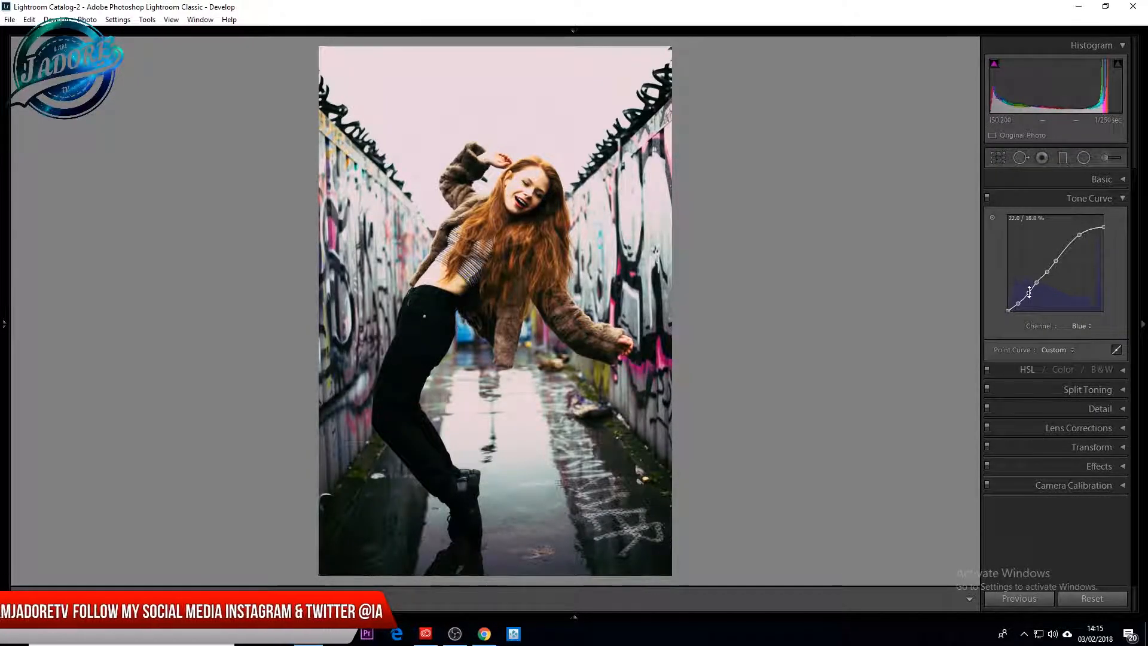
{"action": "left_click_drag", "start_coordinate": [1017, 304], "coordinate": [1017, 303]}
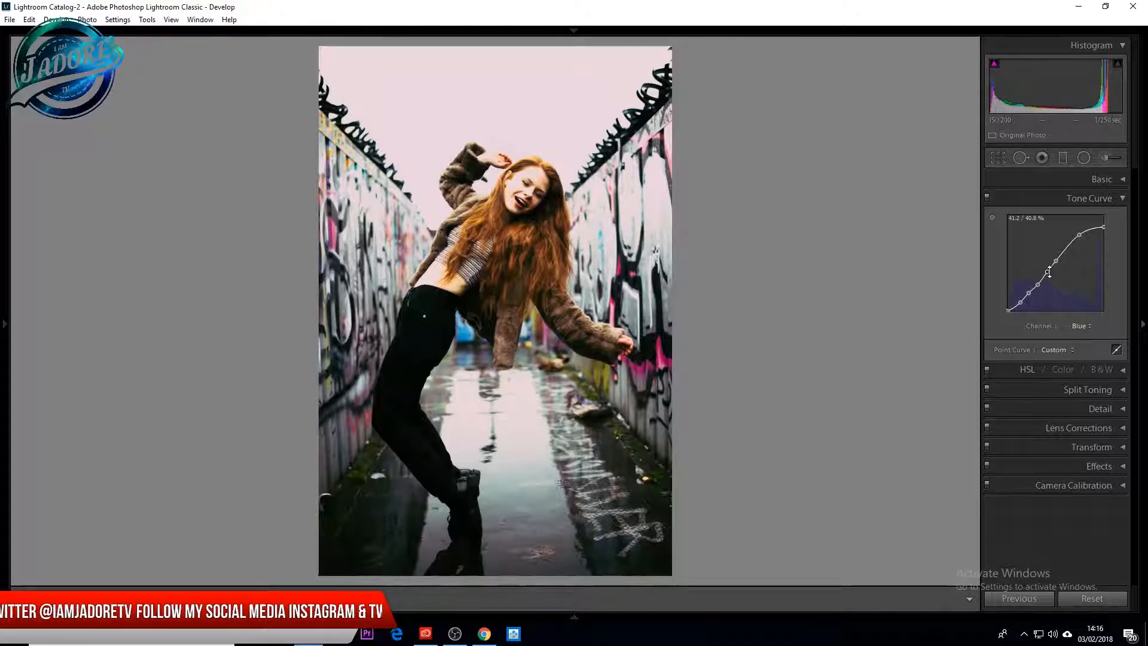
{"action": "left_click_drag", "start_coordinate": [1059, 261], "coordinate": [1064, 248]}
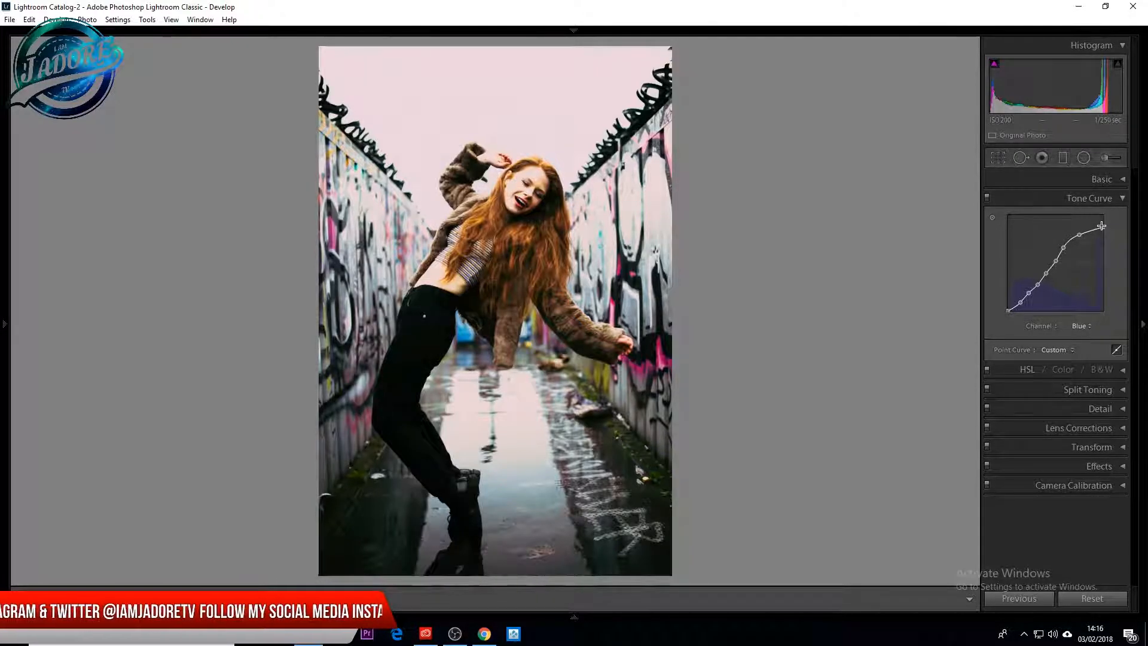
{"action": "left_click_drag", "start_coordinate": [1103, 227], "coordinate": [1105, 231]}
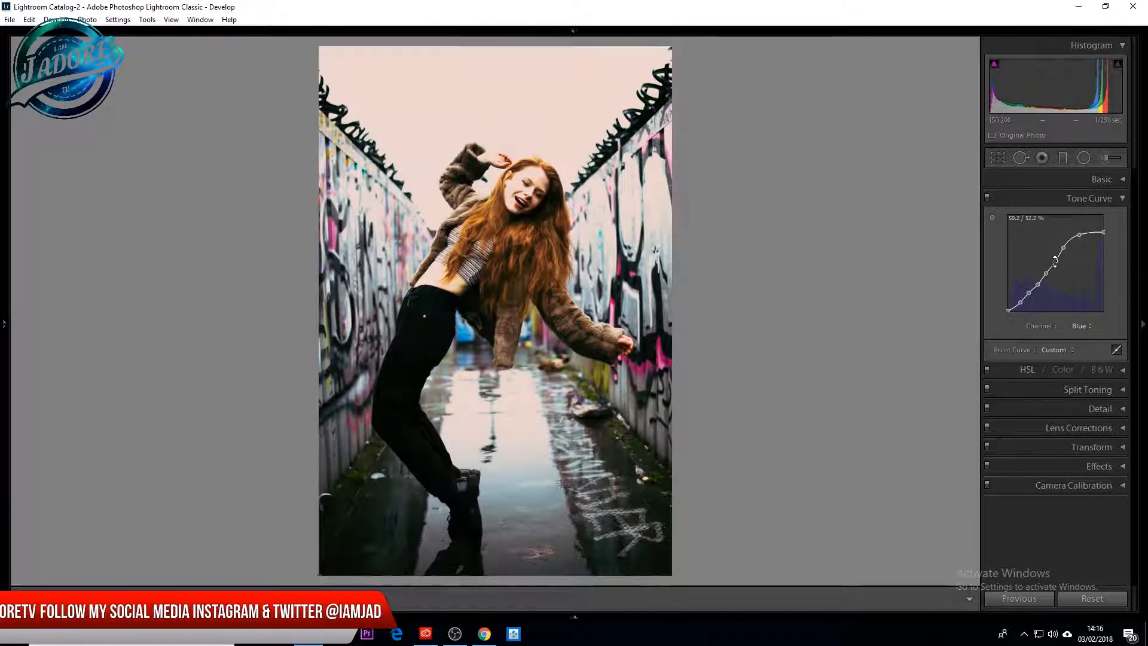
{"action": "mouse_move", "coordinate": [1044, 273]}
{"action": "left_mouse_down"}
{"action": "mouse_move", "coordinate": [1021, 304]}
{"action": "mouse_move", "coordinate": [1039, 285]}
{"action": "left_mouse_up"}
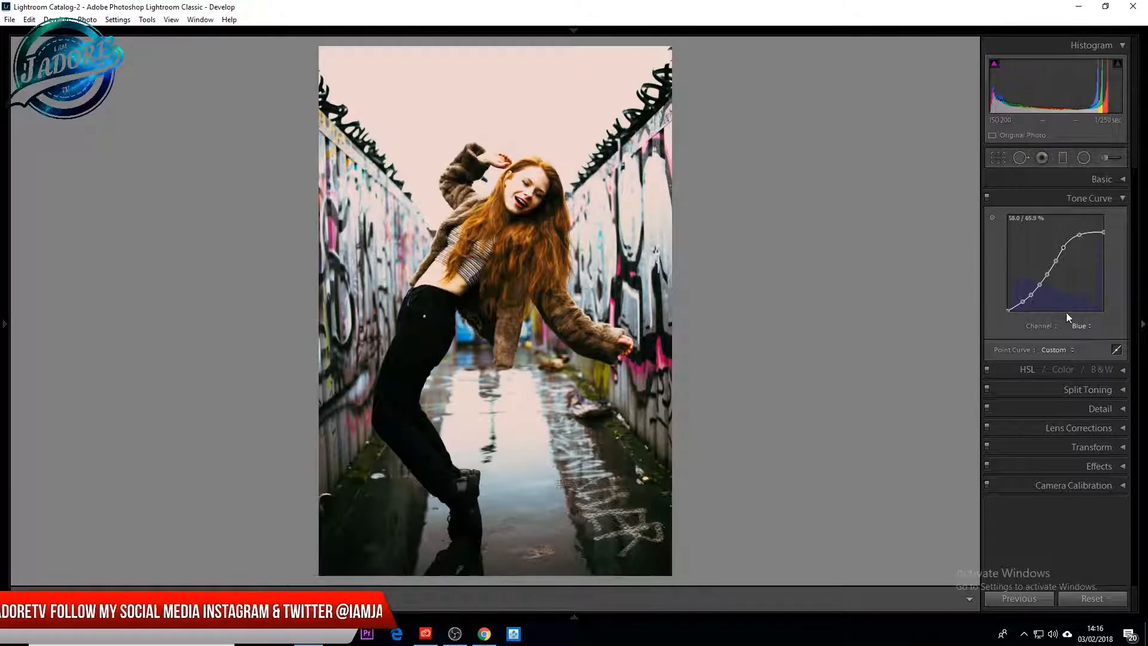
Fade the blacks by raising the black points of the blue curve, the red curve to about 2% and the green curve to about 4.3%
{"action": "left_click_drag", "start_coordinate": [1007, 310], "coordinate": [1006, 308]}
{"action": "left_click", "coordinate": [1080, 326]}
{"action": "left_click", "coordinate": [1050, 350]}
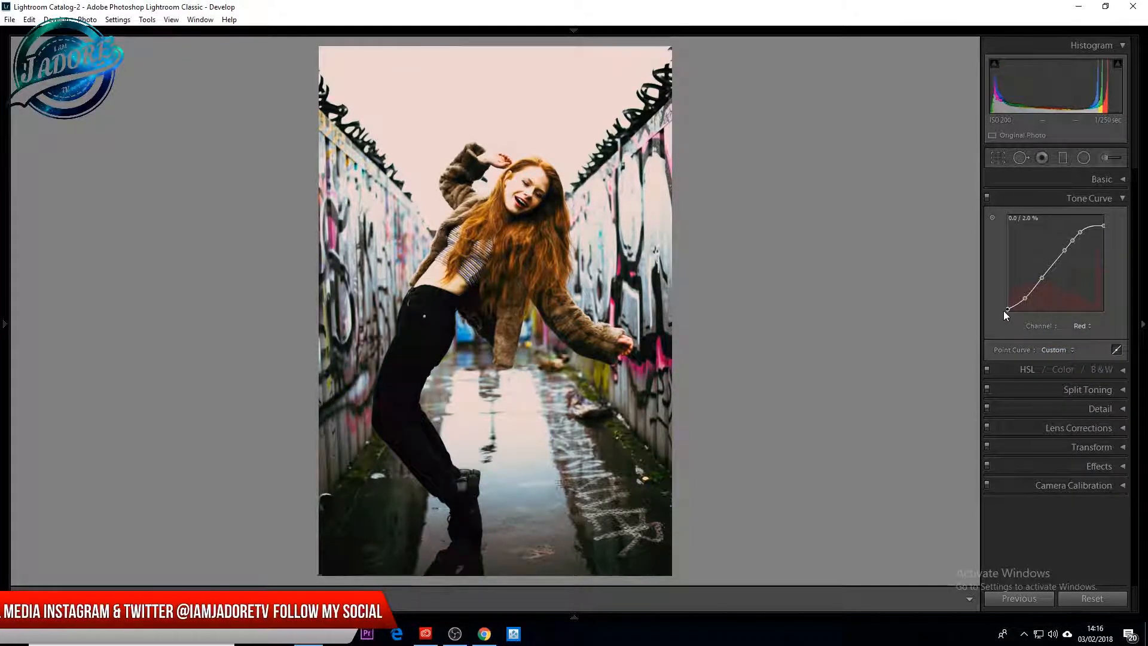
{"action": "left_click", "coordinate": [1079, 326]}
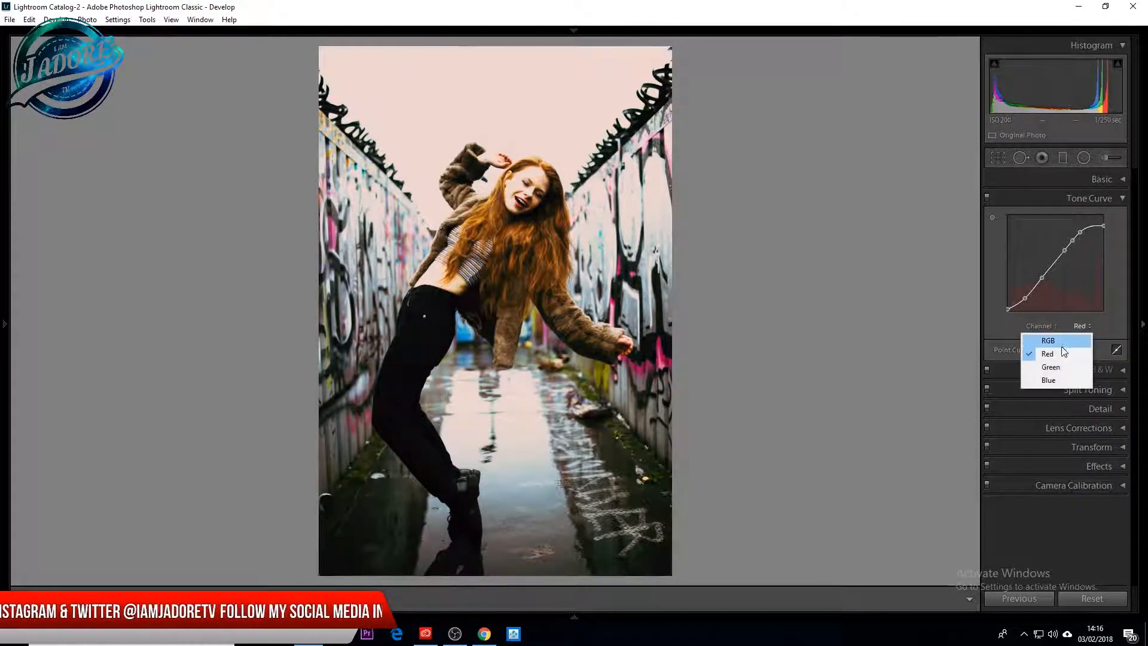
{"action": "left_click", "coordinate": [1053, 380]}
{"action": "left_click", "coordinate": [1080, 325]}
{"action": "left_click", "coordinate": [1053, 367]}
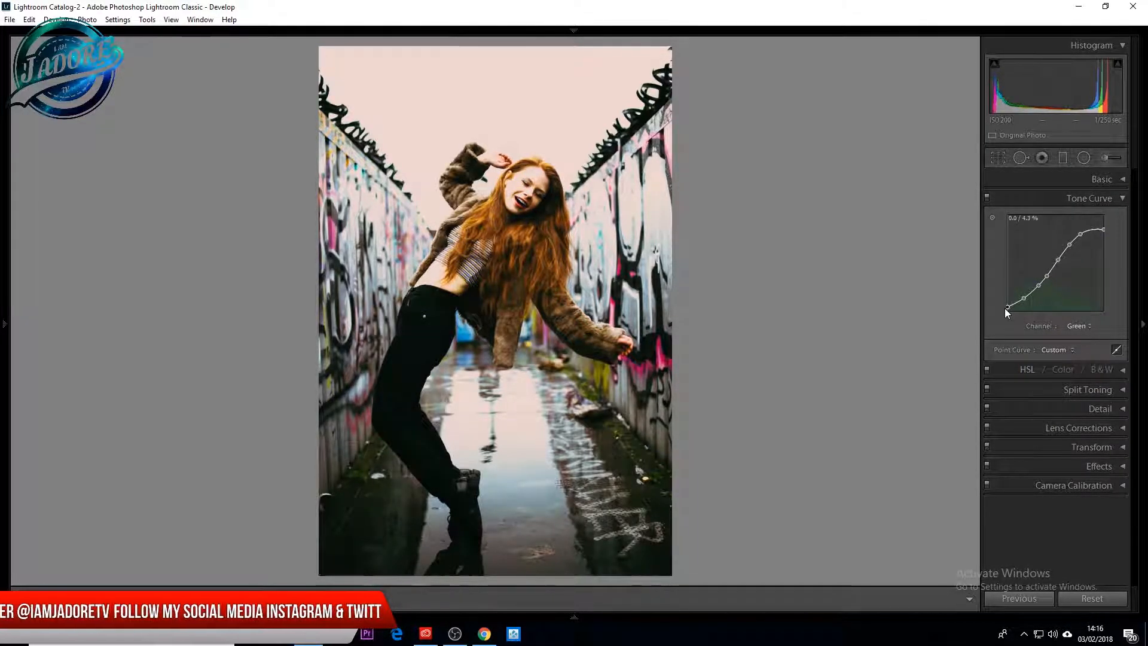
Set Exposure to -0.24, Contrast to +10, Highlights to -76, Shadows to +64, Whites to -81, Blacks to -21 and Clarity to +24
{"action": "left_click", "coordinate": [1123, 198]}
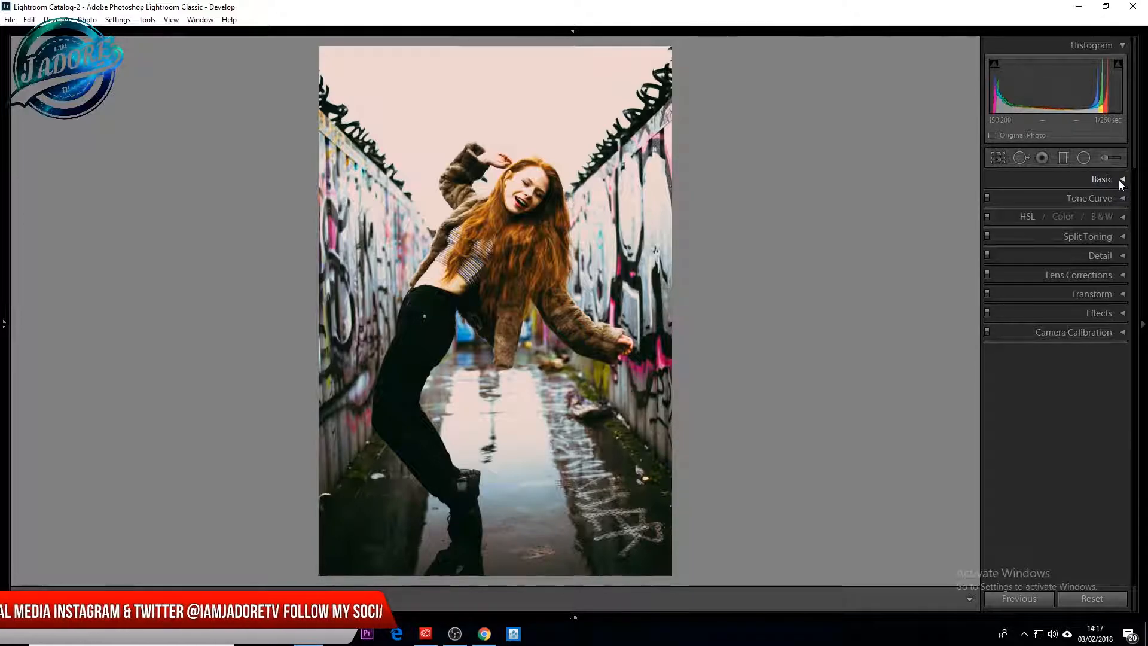
{"action": "left_click", "coordinate": [1118, 180]}
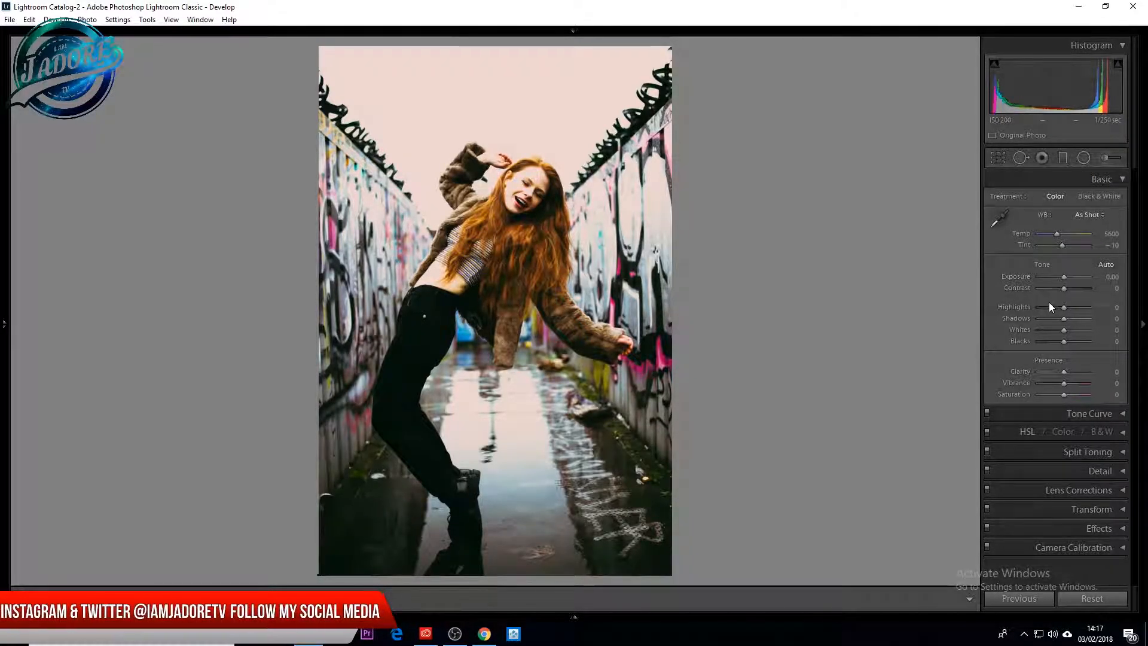
{"action": "left_click_drag", "start_coordinate": [1063, 306], "coordinate": [1042, 329]}
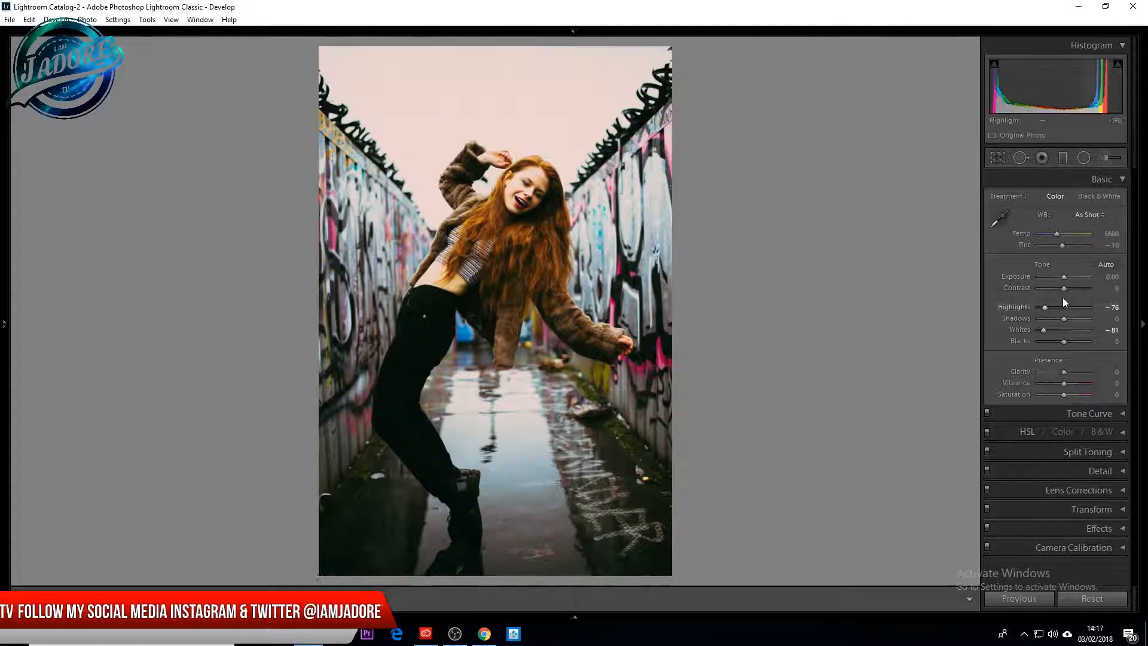
{"action": "left_click_drag", "start_coordinate": [1063, 278], "coordinate": [1060, 278]}
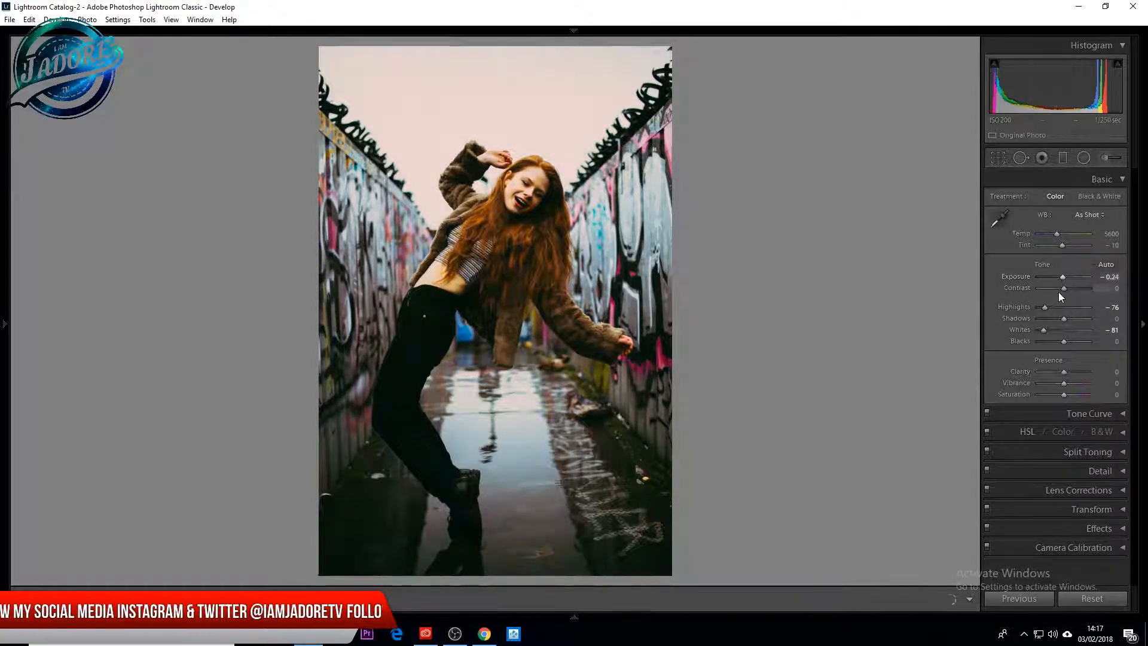
{"action": "mouse_move", "coordinate": [1063, 287]}
{"action": "left_mouse_down"}
{"action": "mouse_move", "coordinate": [1052, 294]}
{"action": "mouse_move", "coordinate": [1068, 288]}
{"action": "left_mouse_up"}
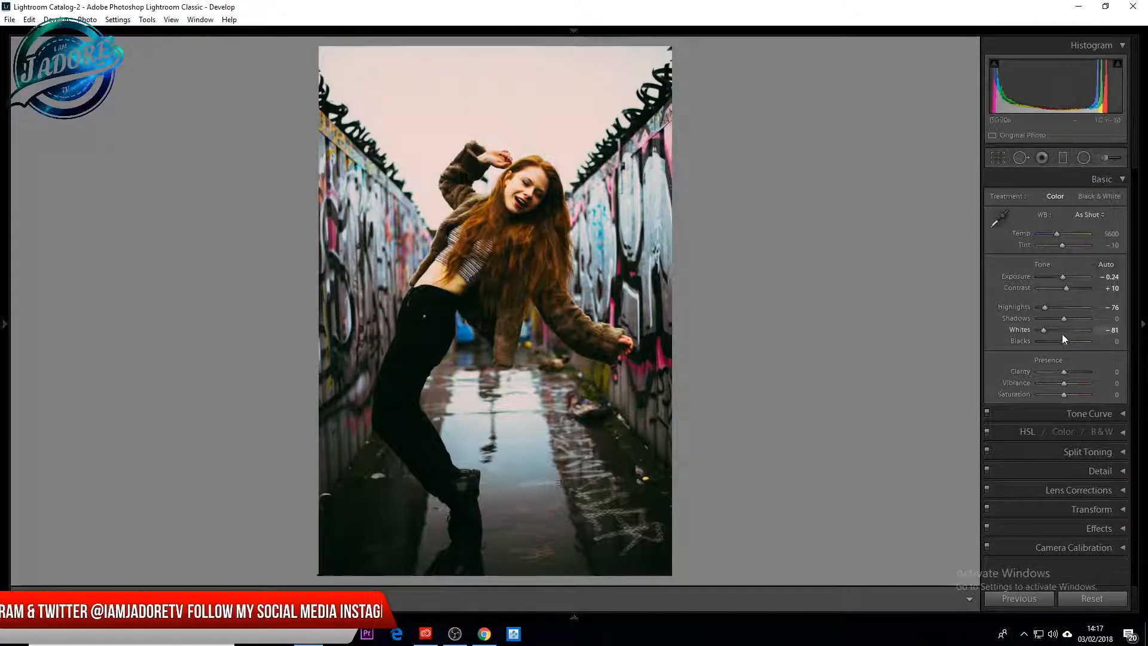
{"action": "left_click_drag", "start_coordinate": [1063, 321], "coordinate": [1066, 372]}
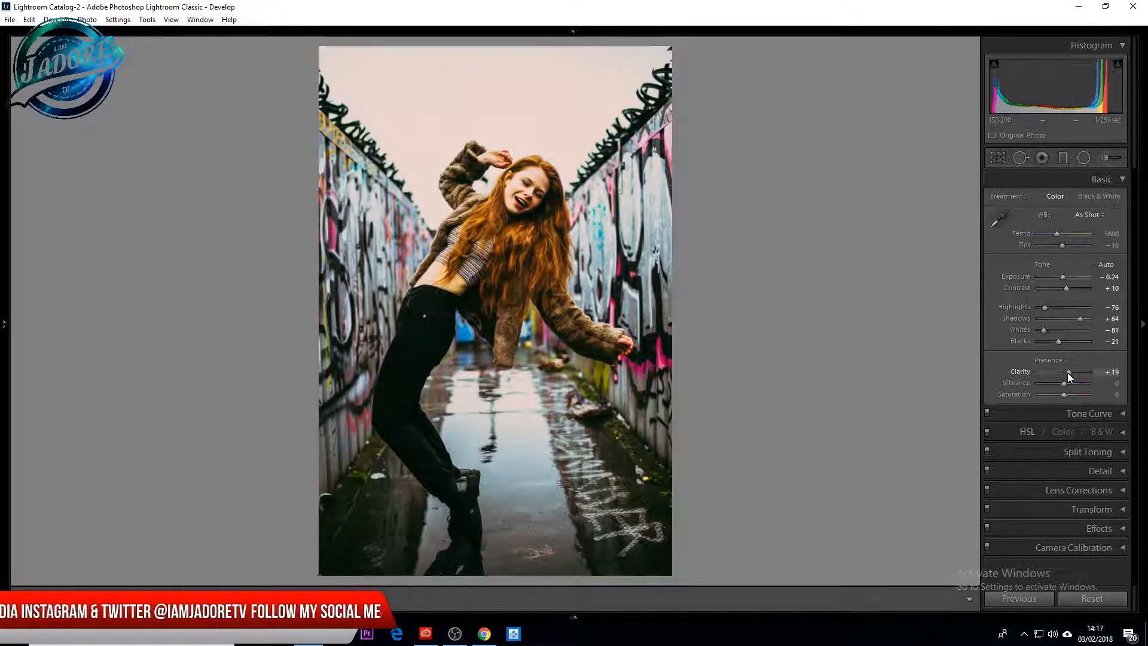
{"action": "left_click_drag", "start_coordinate": [1067, 372], "coordinate": [1068, 373]}
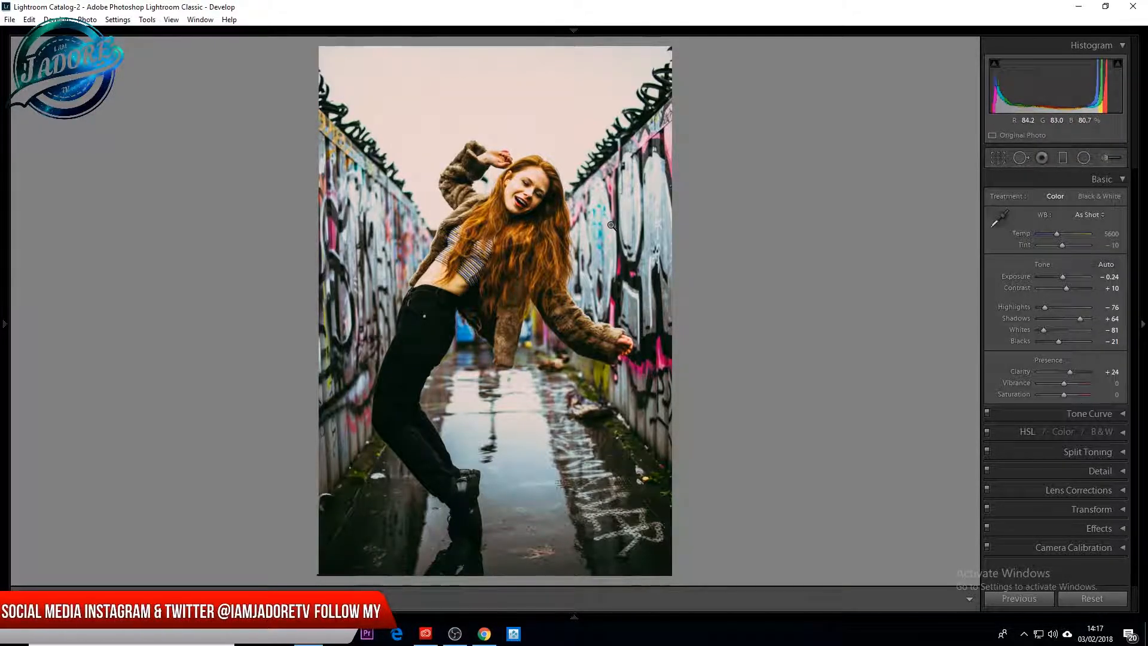
Mute the purple and magenta tones in HSL by setting their saturation to -93 and their luminance to -80
{"action": "left_click", "coordinate": [1124, 178]}
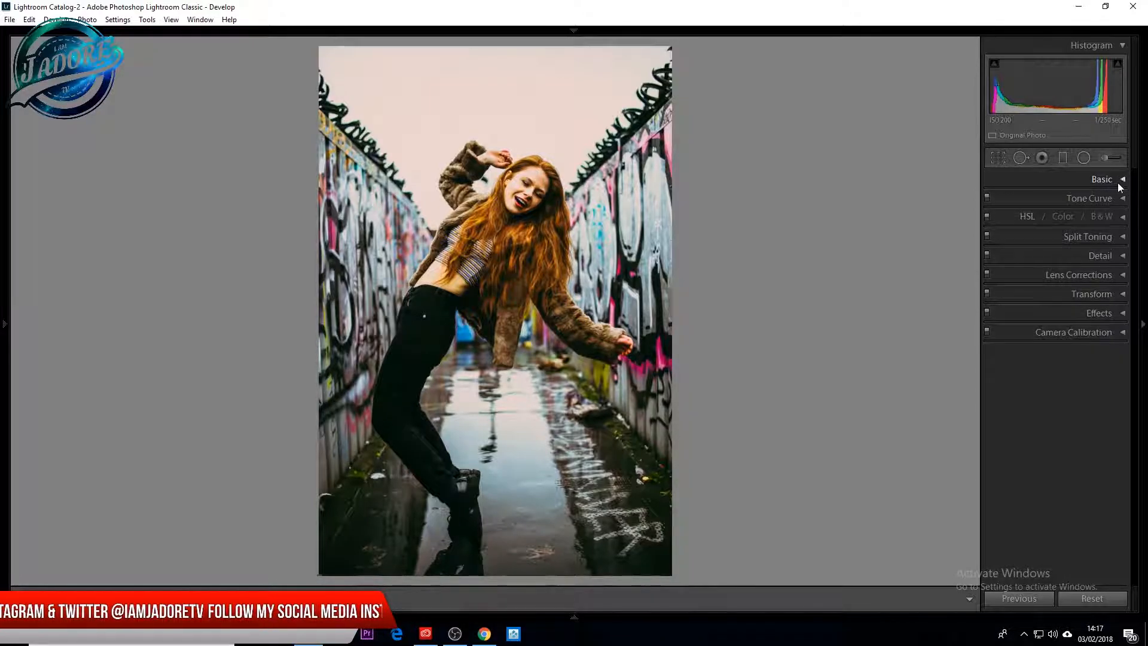
{"action": "left_click", "coordinate": [1122, 217]}
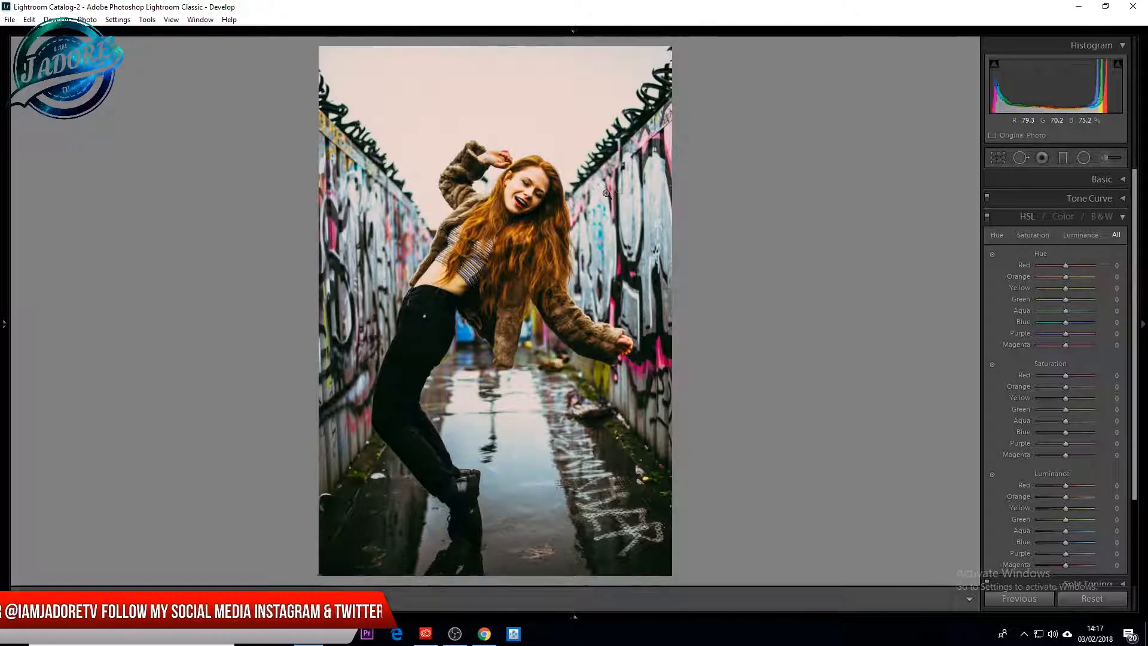
{"action": "left_click_drag", "start_coordinate": [1065, 443], "coordinate": [1040, 446]}
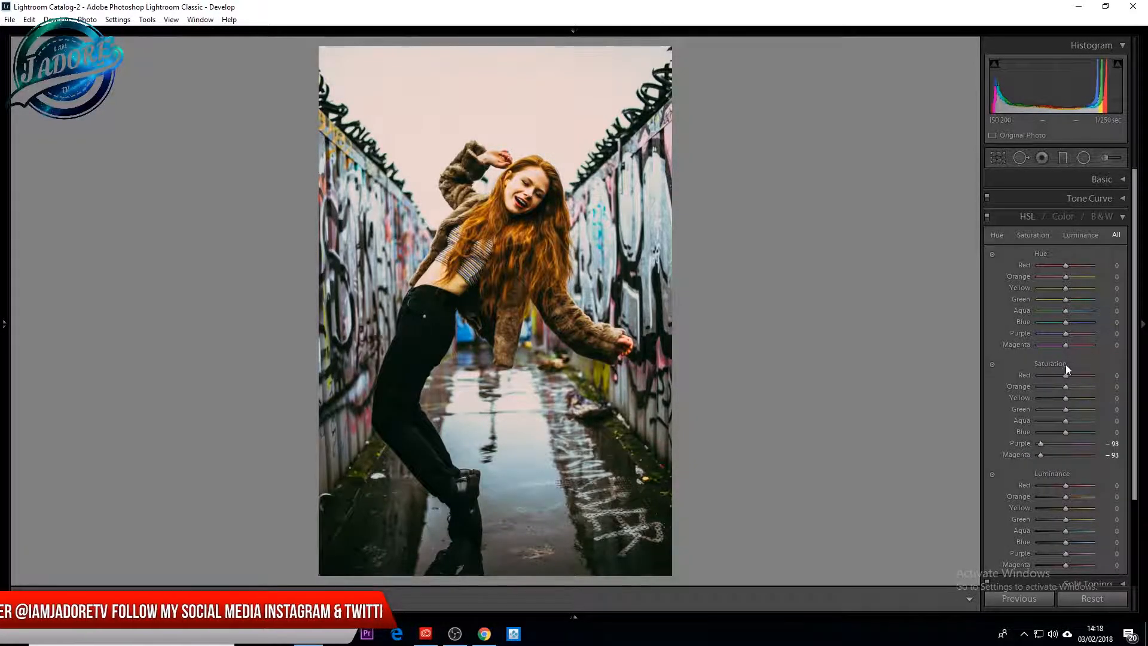
{"action": "scroll", "coordinate": [1049, 503], "scroll_direction": "down", "scroll_amount": 2}
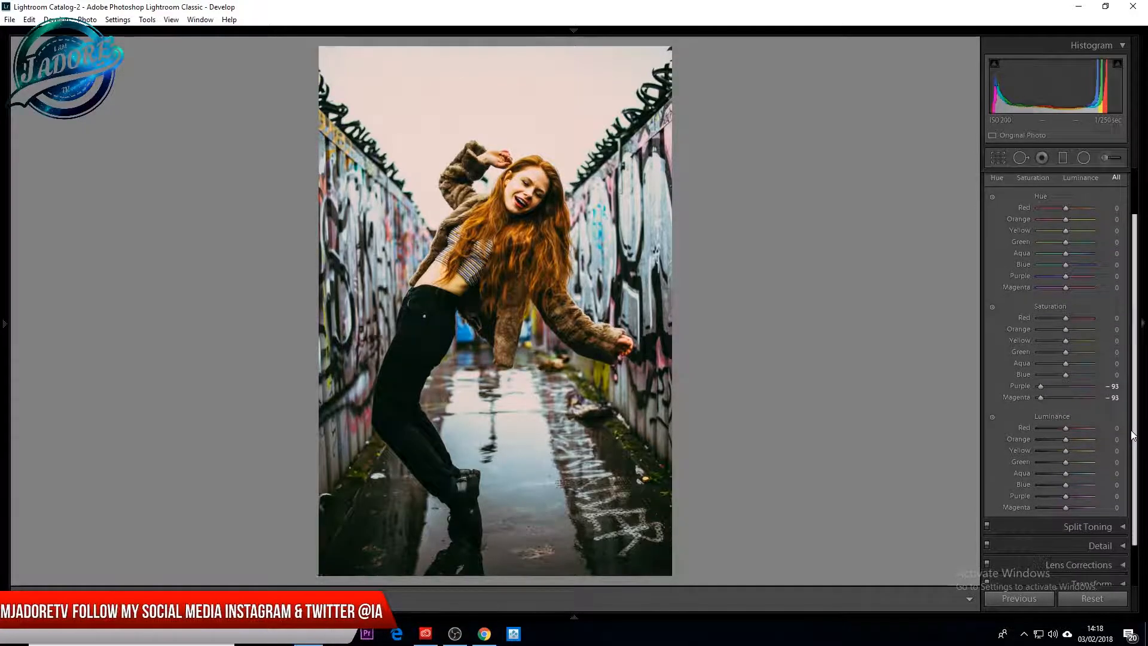
{"action": "left_click", "coordinate": [1043, 496]}
{"action": "left_click", "coordinate": [1044, 507]}
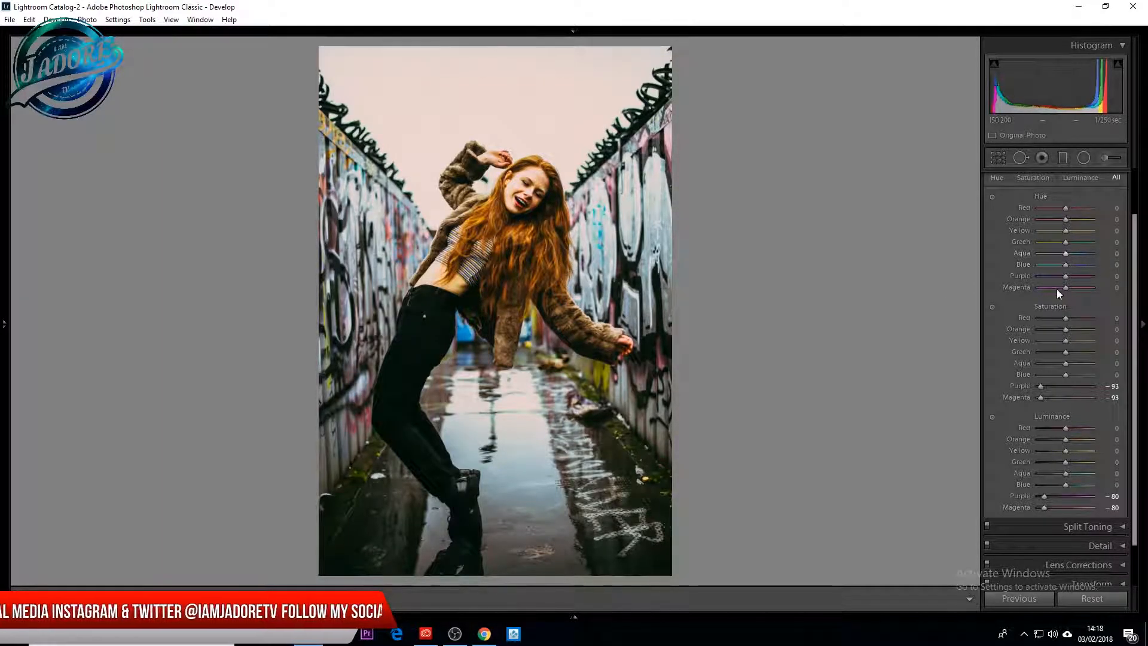
Tone down the yellows by setting their HSL saturation to -22
{"action": "left_click_drag", "start_coordinate": [1065, 340], "coordinate": [1046, 343]}
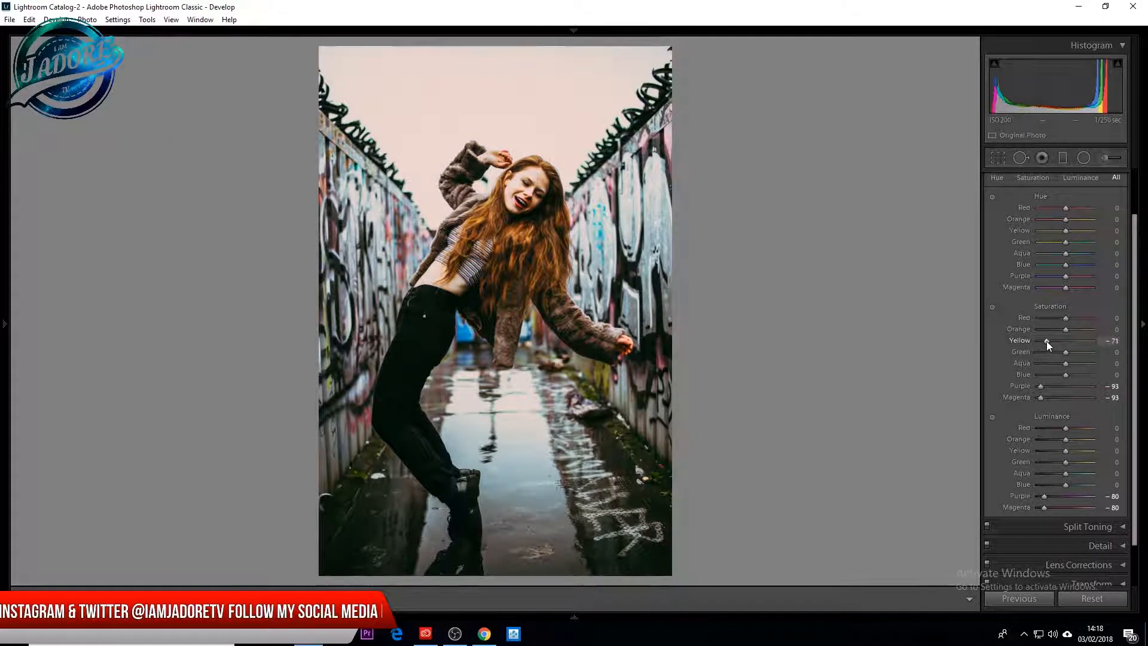
{"action": "left_click_drag", "start_coordinate": [1049, 341], "coordinate": [1057, 342]}
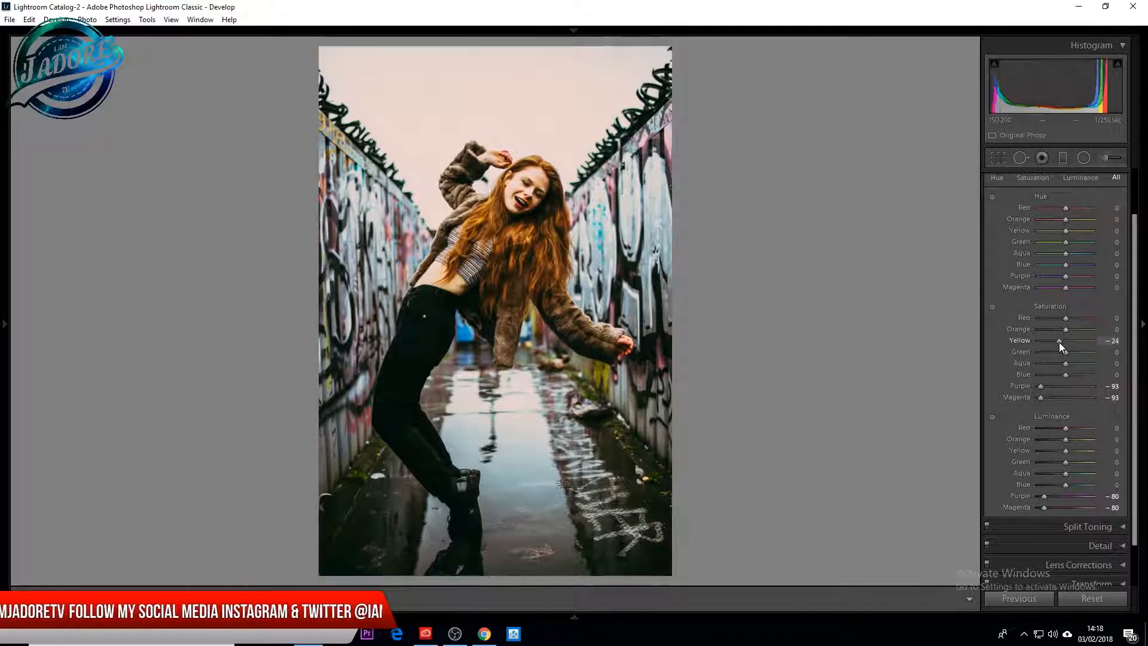
{"action": "scroll", "coordinate": [1122, 227], "scroll_direction": "up", "scroll_amount": 2}
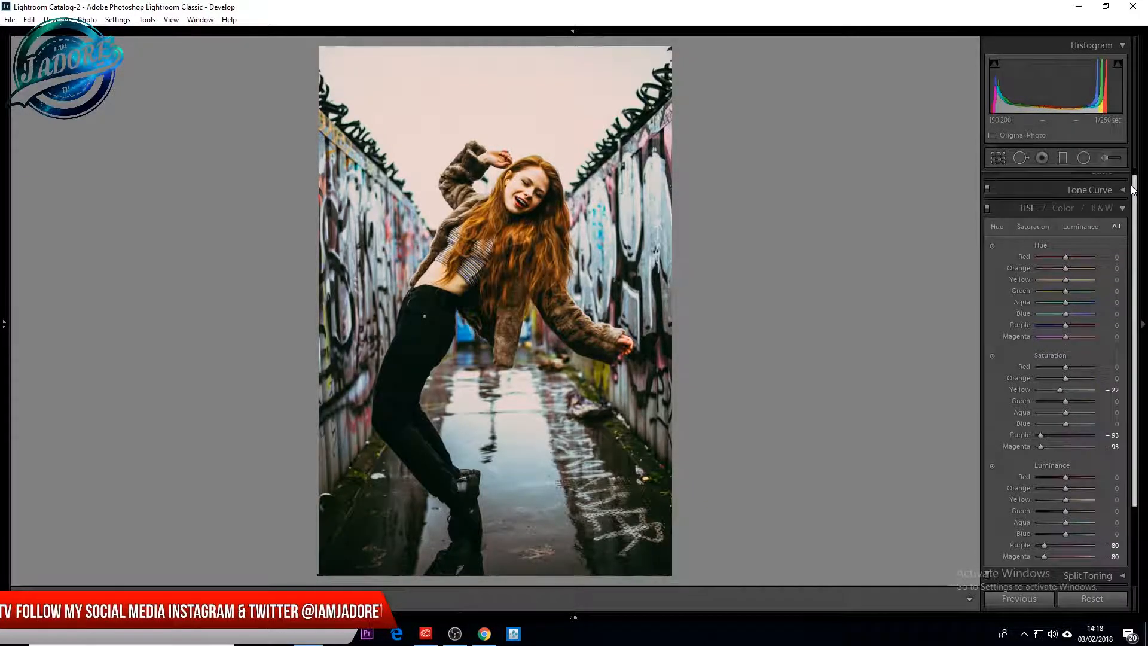
{"action": "left_click", "coordinate": [1122, 211]}
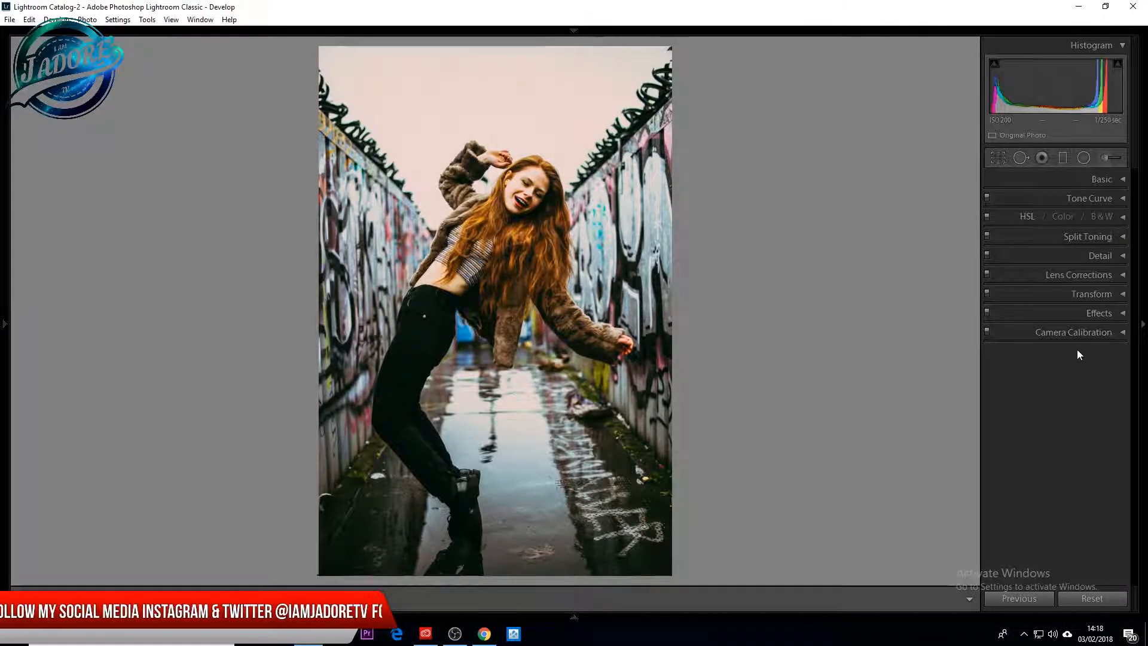
Sharpen the photo with an Amount of 82, a Radius of 2.1 and a Detail of 17
{"action": "left_click", "coordinate": [1123, 254]}
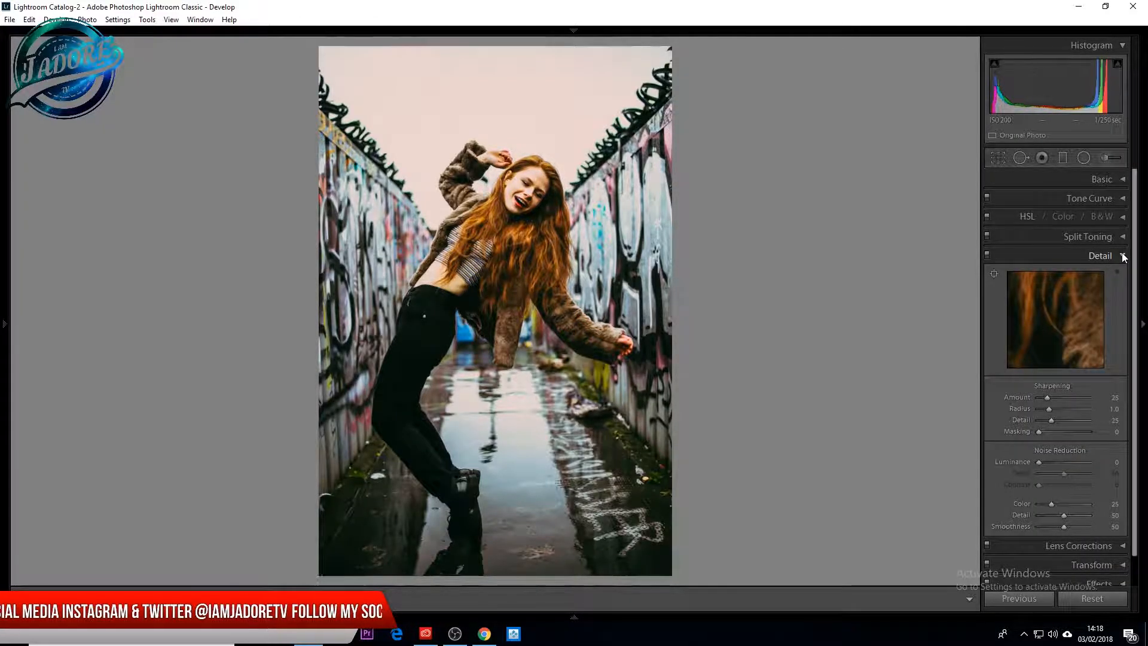
{"action": "left_click", "coordinate": [1067, 398]}
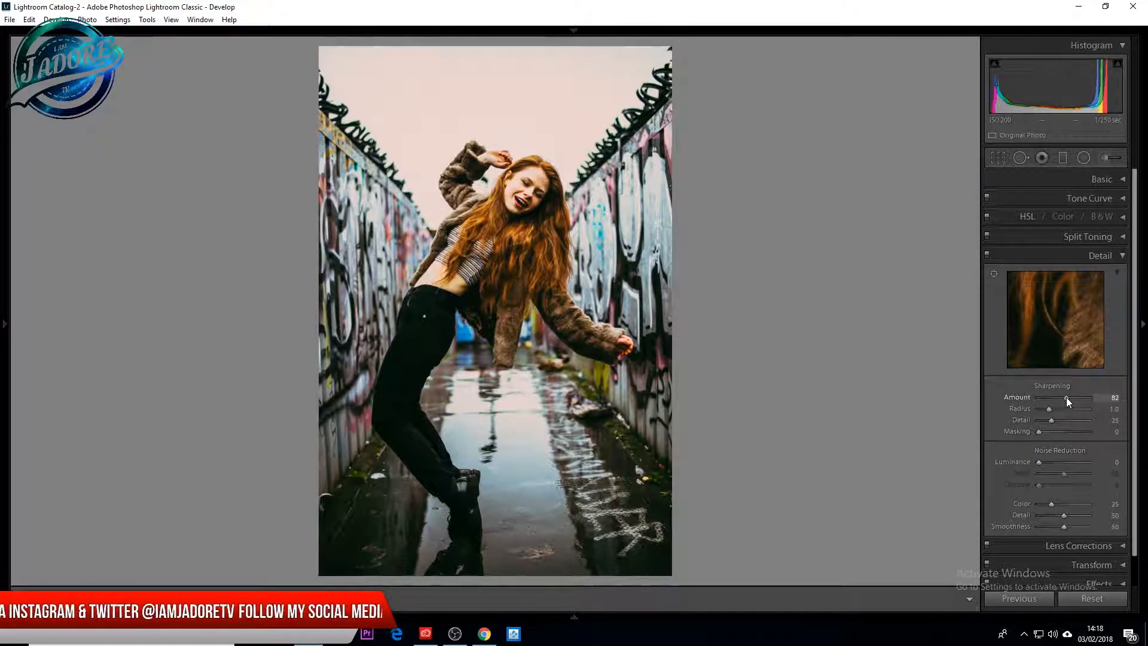
{"action": "left_click_drag", "start_coordinate": [1066, 409], "coordinate": [1046, 418]}
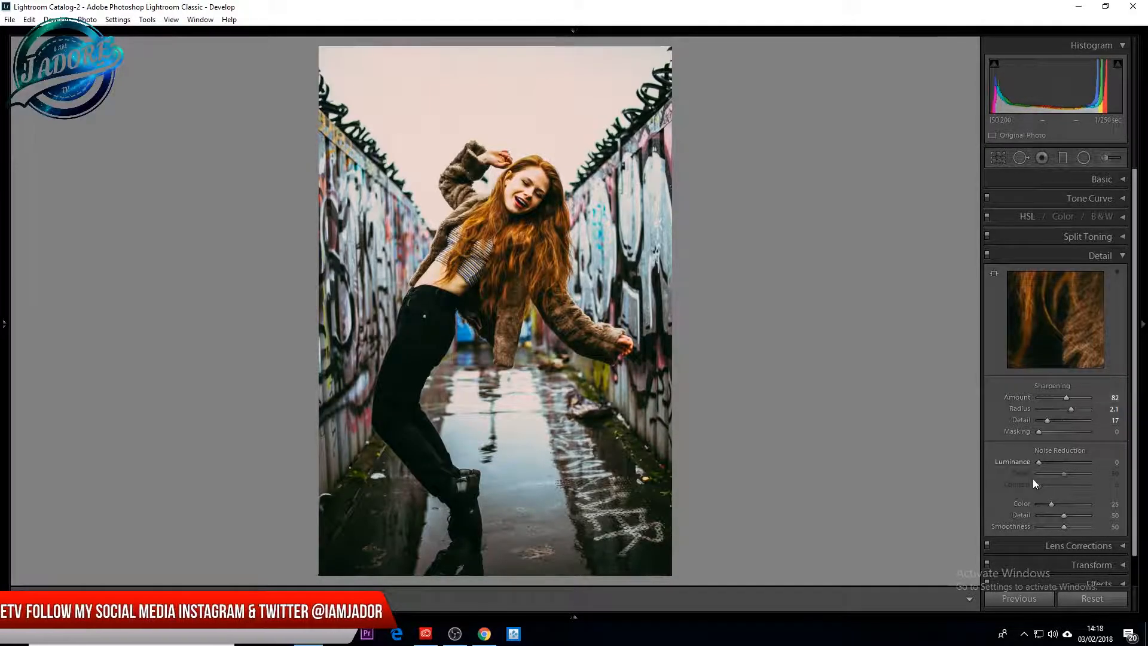
{"action": "left_click", "coordinate": [1118, 257]}
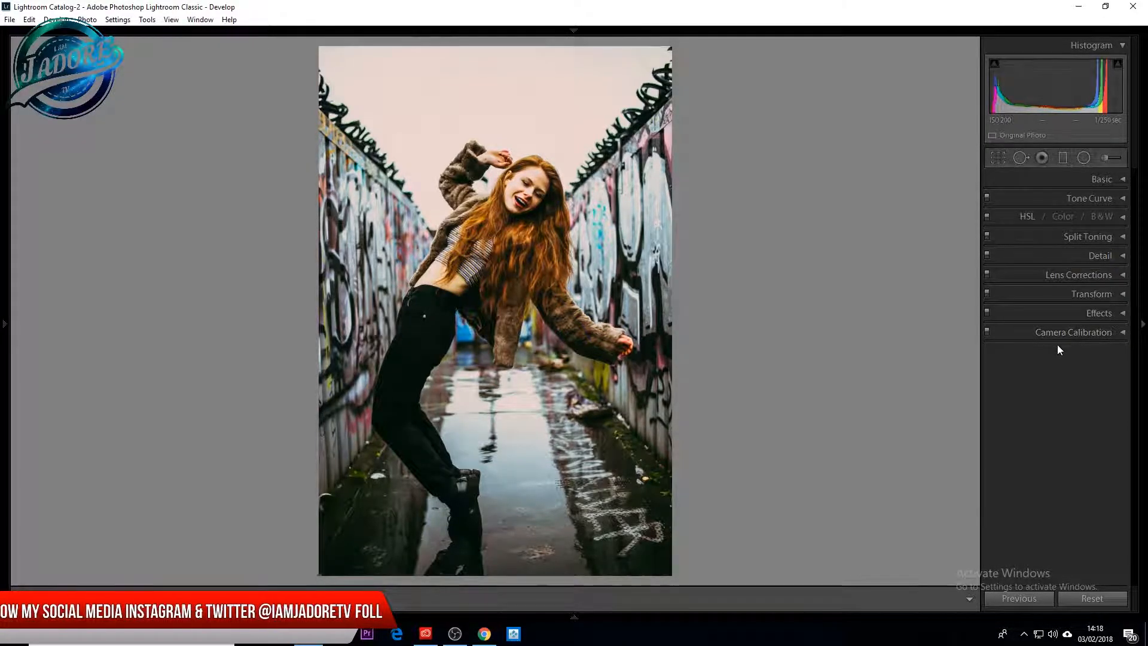
Add a slight Dehaze effect with an Amount of +7
{"action": "left_click", "coordinate": [1124, 313]}
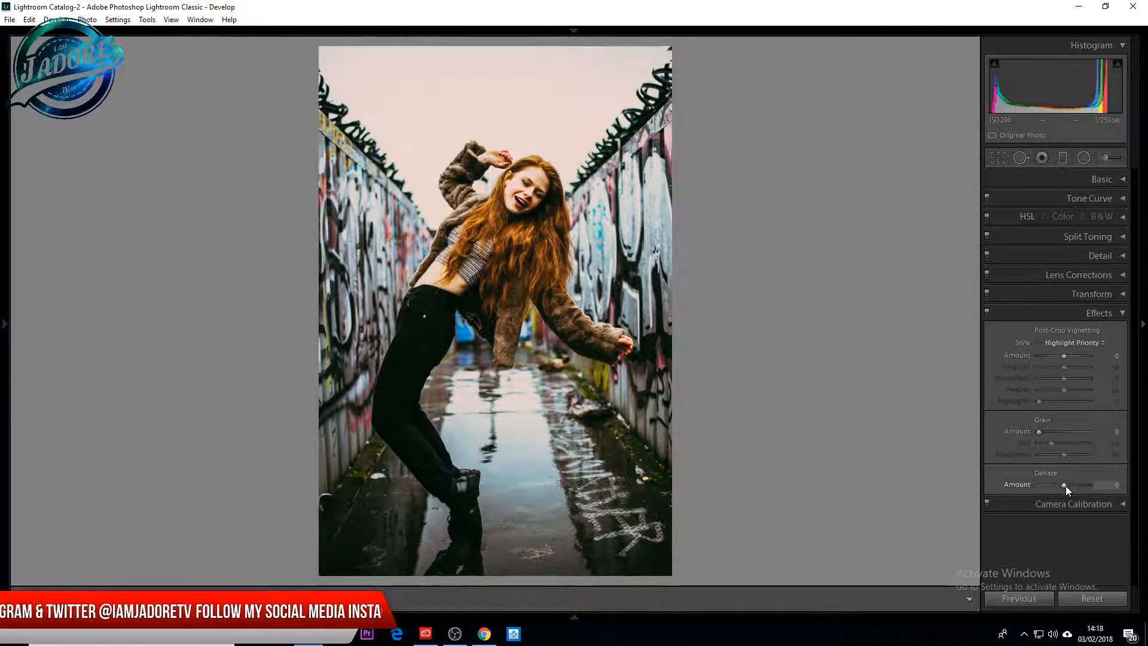
{"action": "left_click_drag", "start_coordinate": [1066, 486], "coordinate": [1067, 484]}
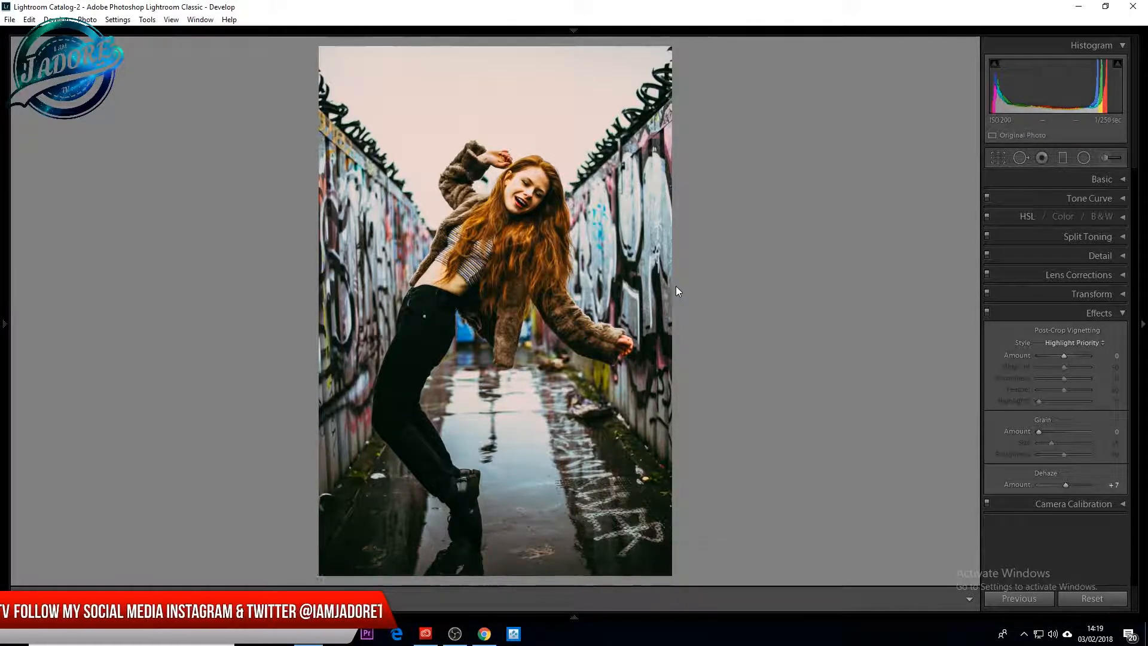
{"action": "left_click", "coordinate": [1121, 312]}
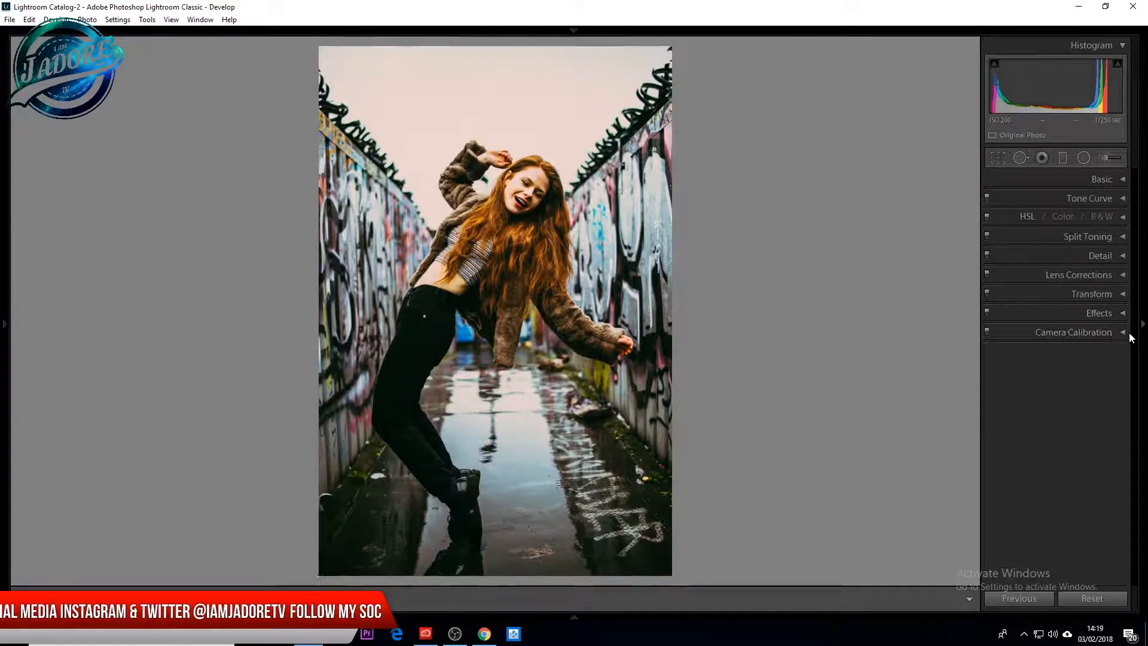
Try the Camera Clear profile in the camera calibration settings
{"action": "left_click", "coordinate": [1120, 333]}
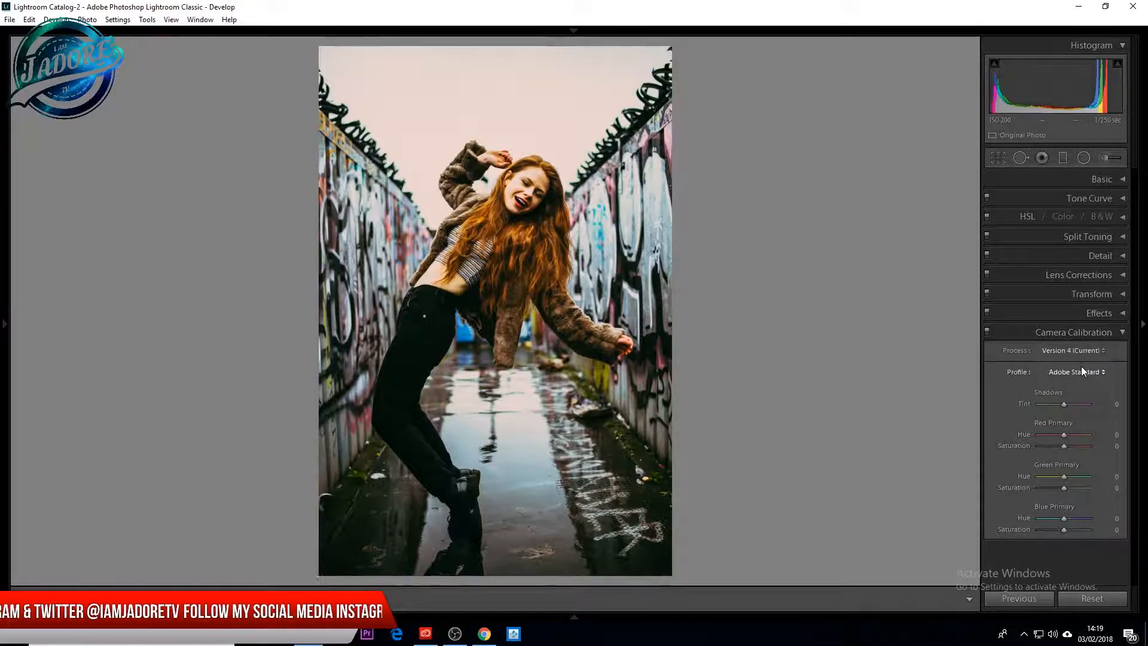
{"action": "left_click", "coordinate": [1081, 371]}
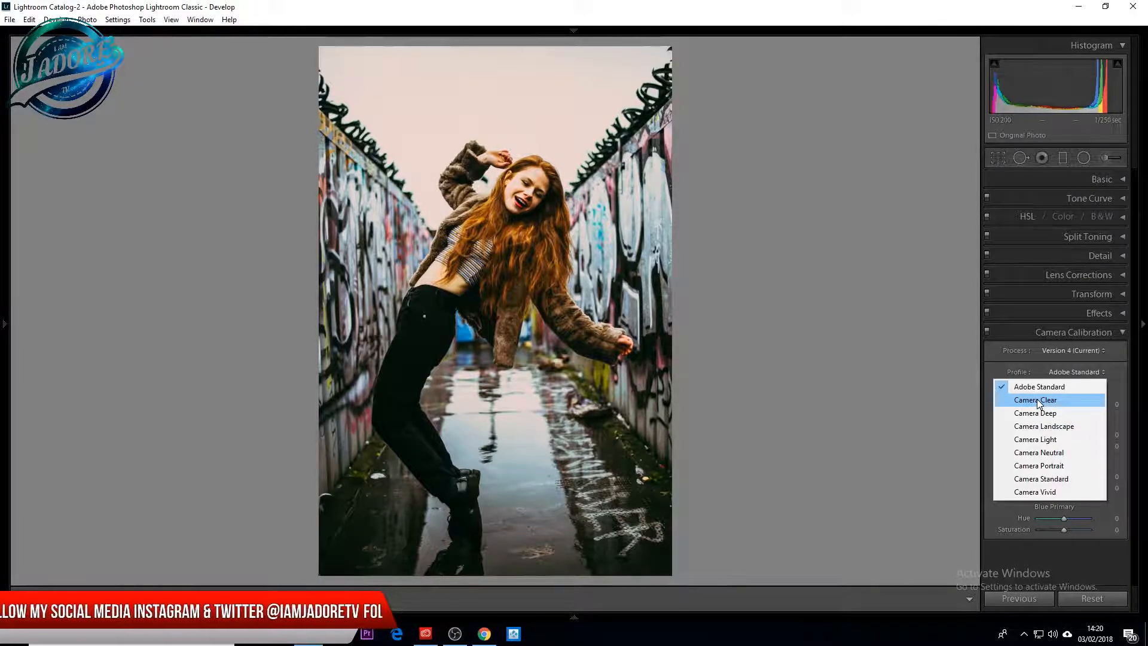
{"action": "left_click", "coordinate": [1056, 397]}
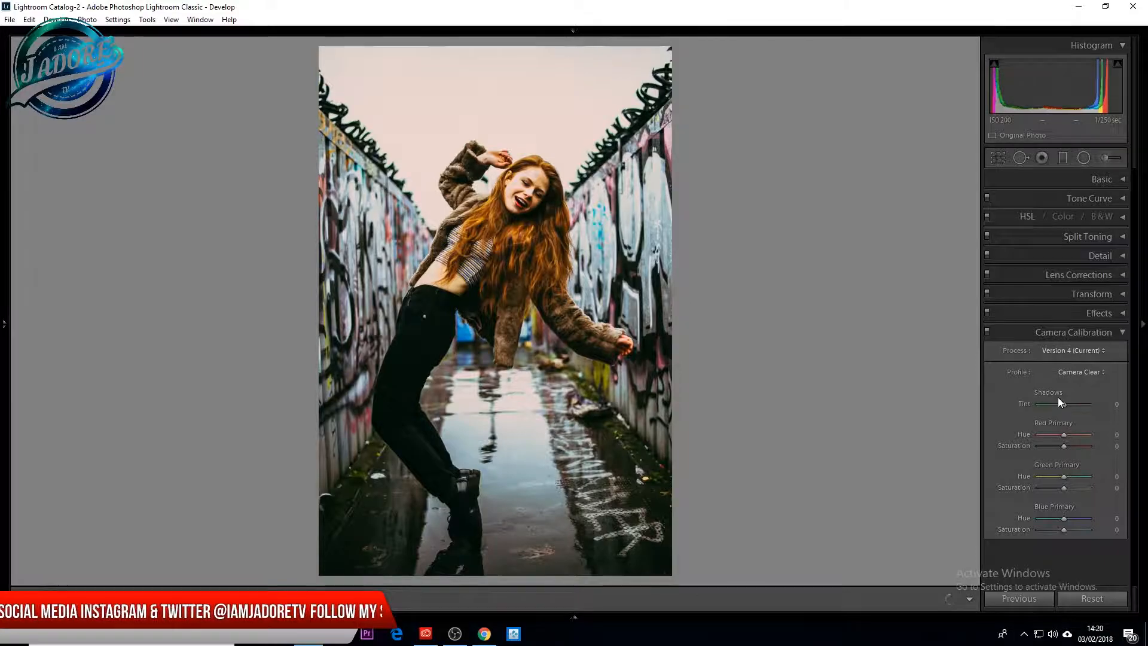
{"action": "left_click", "coordinate": [1122, 332]}
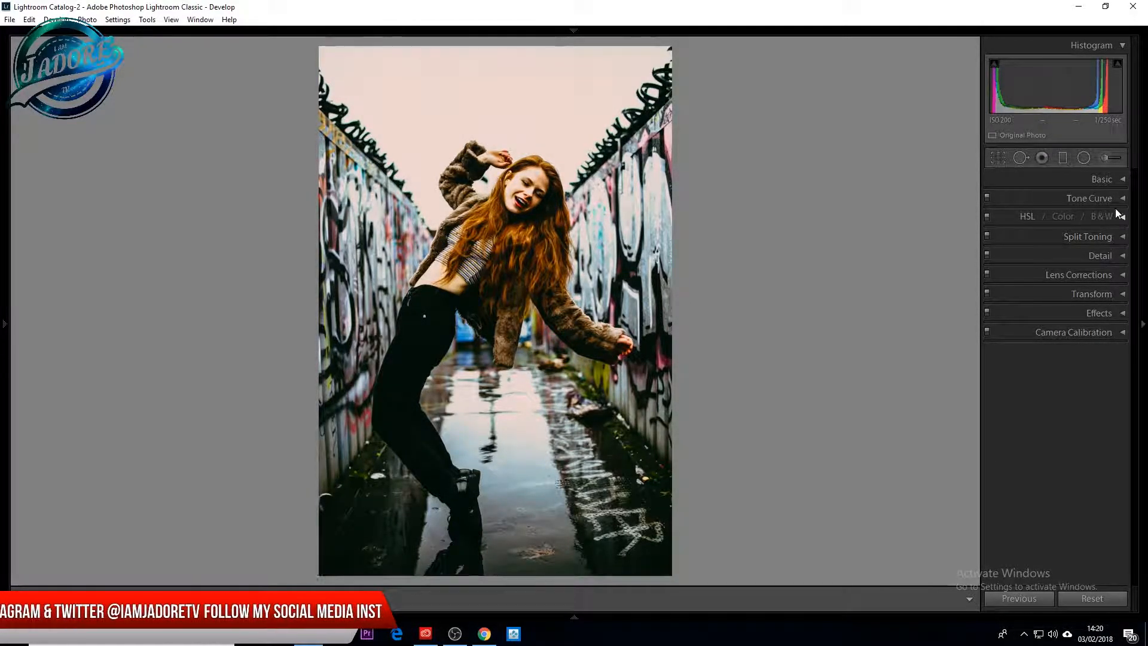
Set Blacks to +69 and Exposure to -0.48 in the basic tone settings
{"action": "left_click", "coordinate": [1122, 180]}
{"action": "left_click_drag", "start_coordinate": [1058, 342], "coordinate": [1081, 343]}
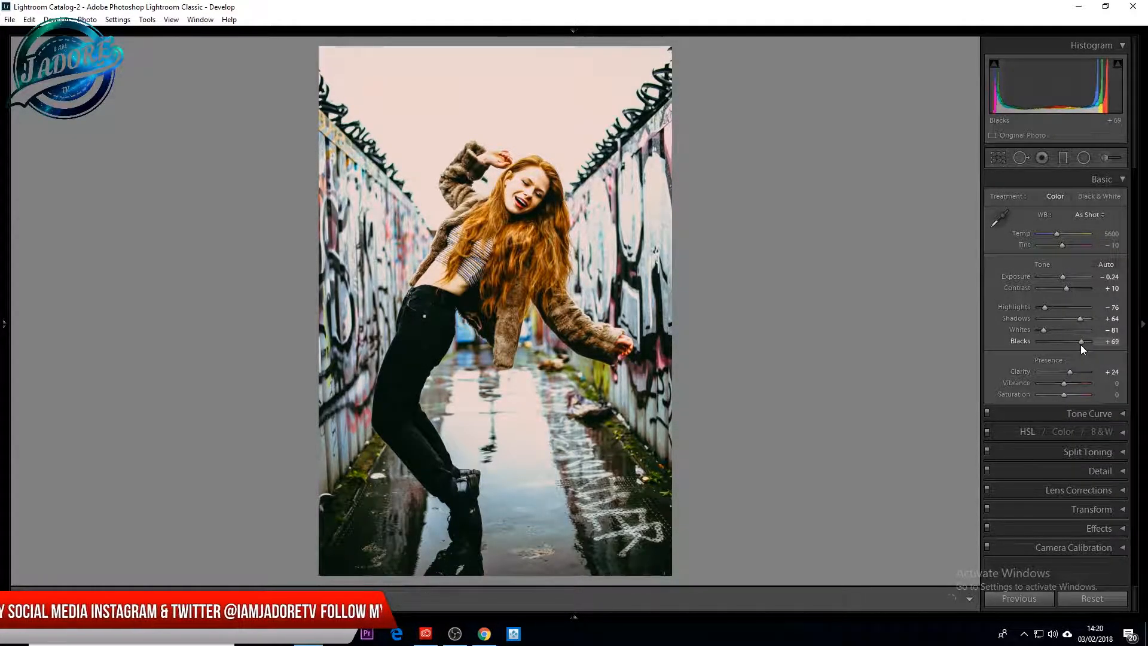
{"action": "left_click_drag", "start_coordinate": [1062, 278], "coordinate": [1061, 281]}
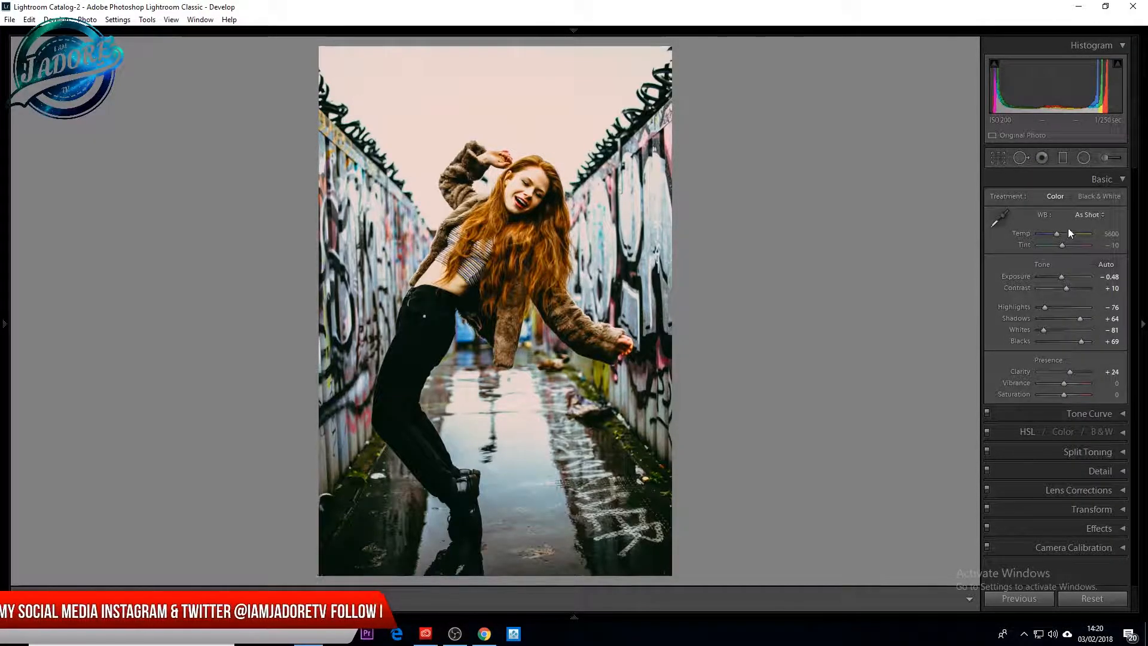
{"action": "left_click", "coordinate": [1125, 177]}
Switch the camera calibration profile back to Adobe Standard
{"action": "left_click", "coordinate": [1120, 332]}
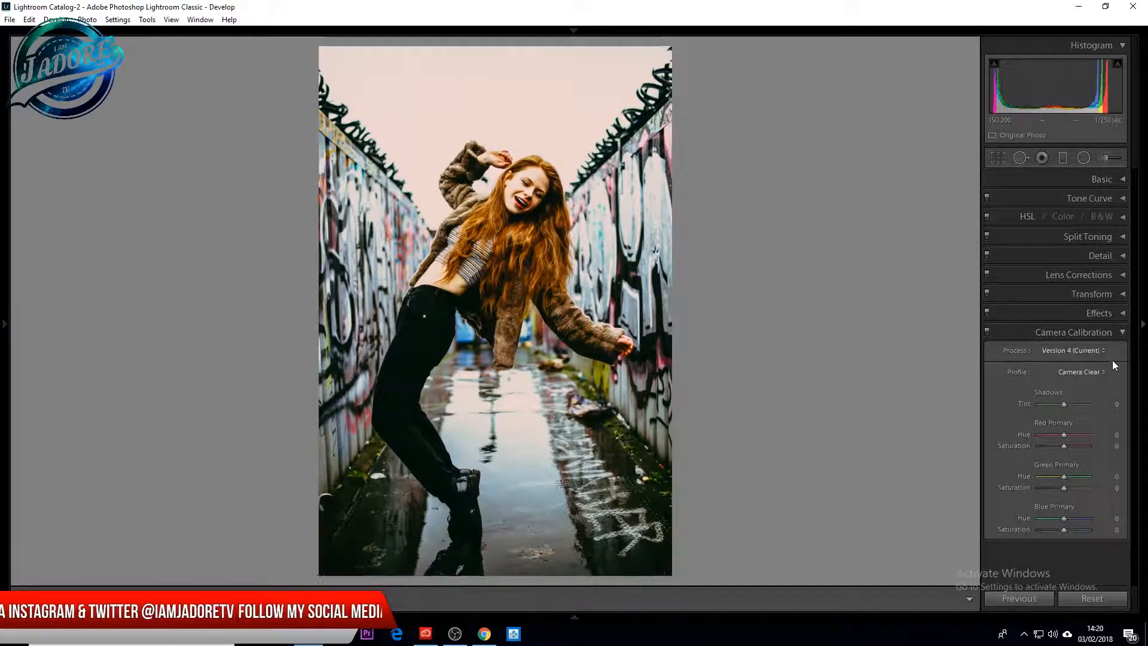
{"action": "left_click", "coordinate": [1083, 372]}
{"action": "left_click", "coordinate": [1069, 390]}
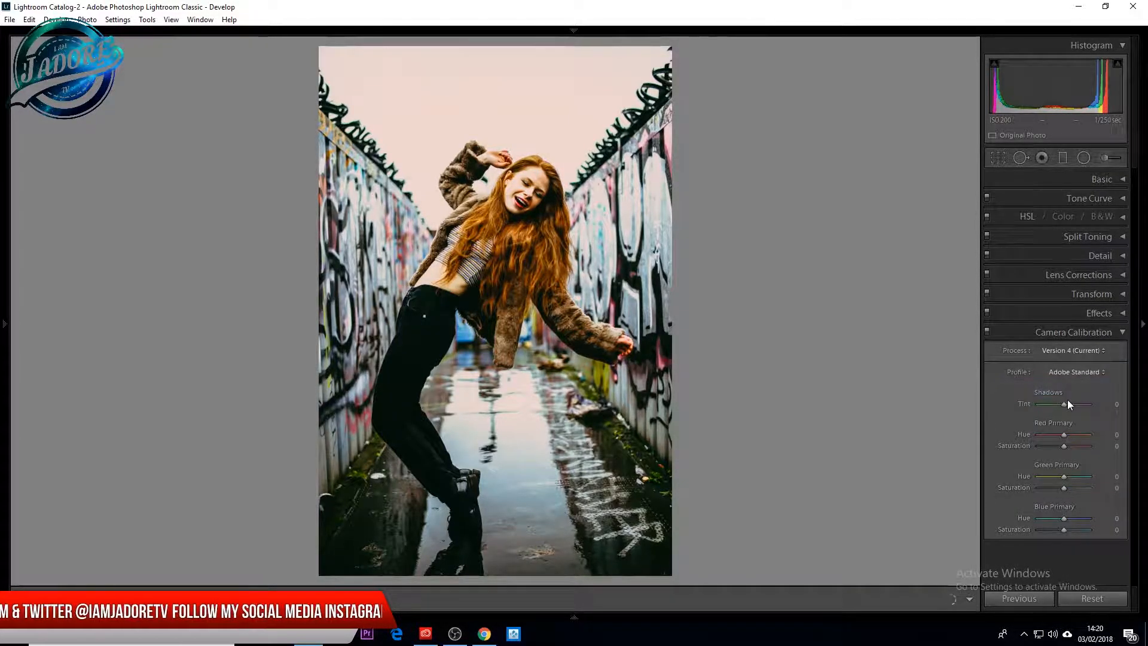
{"action": "left_click", "coordinate": [1123, 333]}
Set Blacks to +24, Exposure to -0.36 and Highlights to -83, and compare the photo before and after in a split view
{"action": "left_click", "coordinate": [1121, 179]}
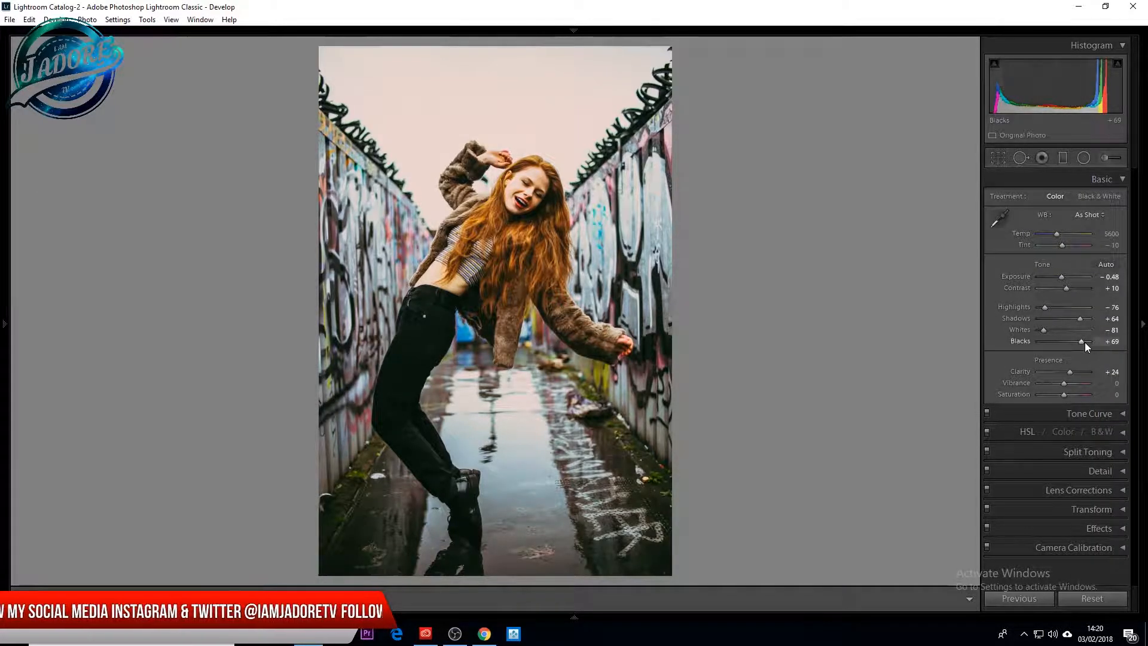
{"action": "left_click_drag", "start_coordinate": [1074, 342], "coordinate": [1070, 342]}
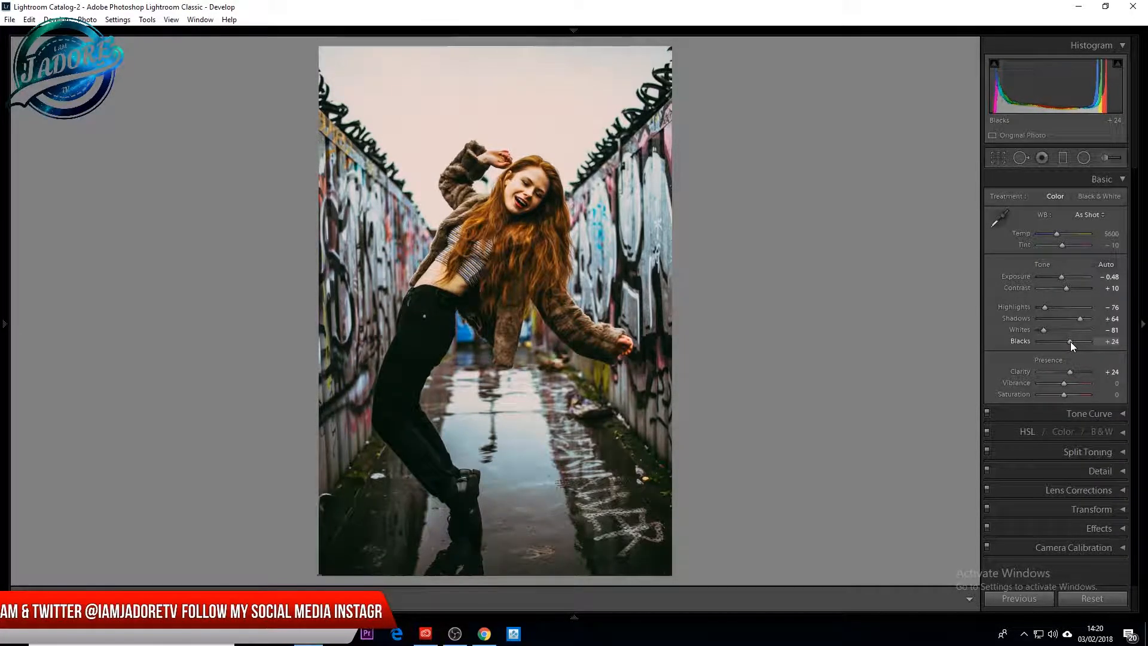
{"action": "left_click_drag", "start_coordinate": [1061, 278], "coordinate": [1042, 306]}
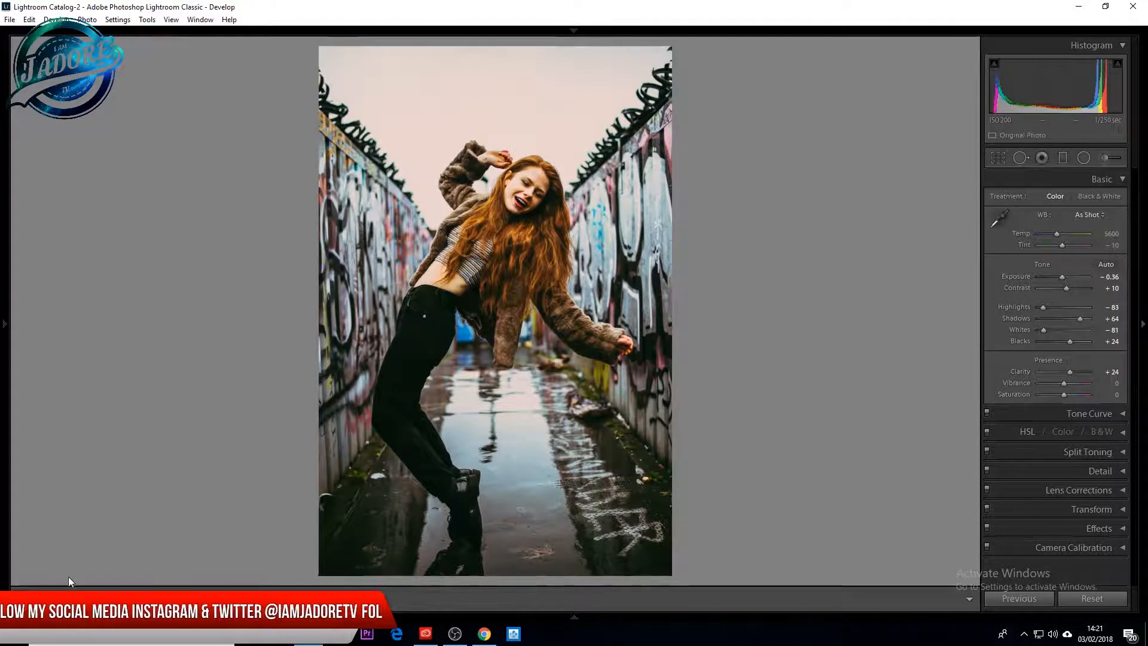
{"action": "key", "text": "shift+y"}
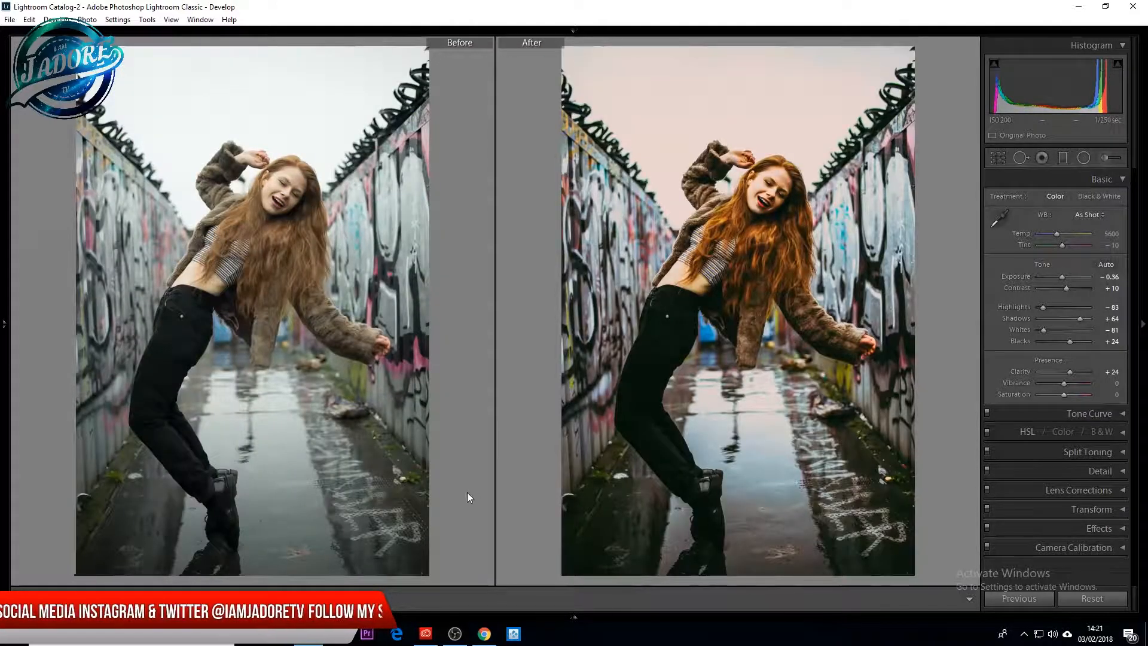